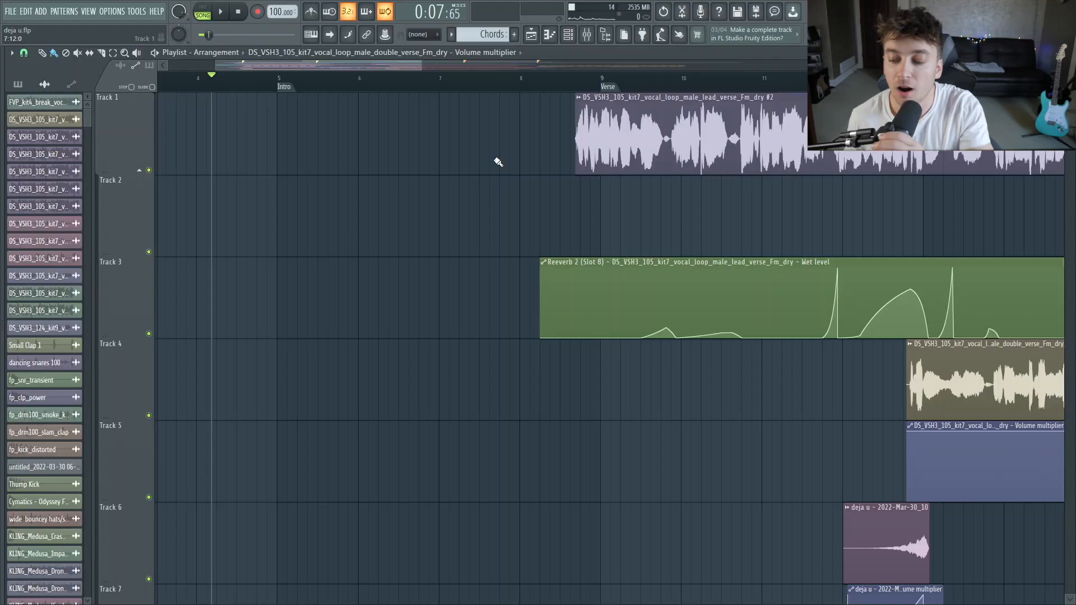
{"action": "left_click_drag", "start_coordinate": [420, 64], "coordinate": [685, 64]}
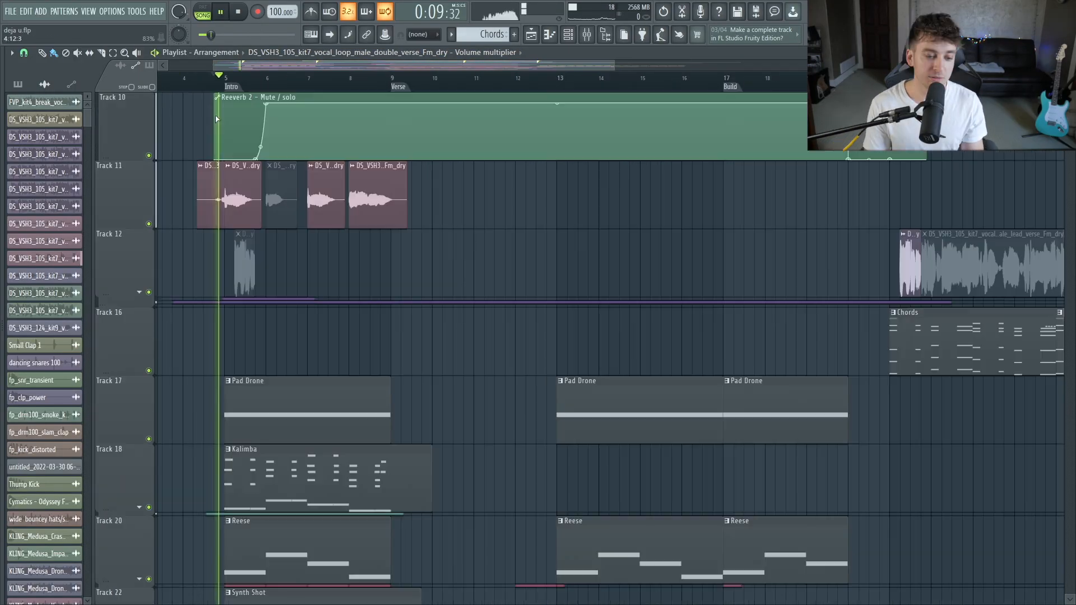
{"action": "scroll", "coordinate": [473, 353], "scroll_direction": "up", "scroll_amount": 10}
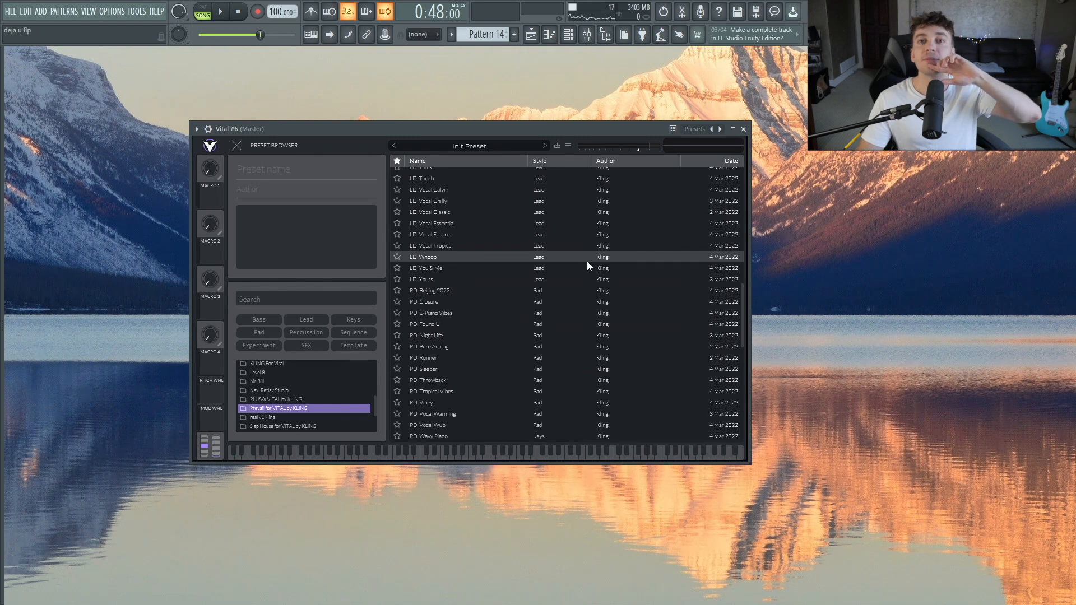
Step: Load the SYN The Stack preset from the Prevail for VITAL by KLING bank in Vital #6 and show its channel settings
{"action": "scroll", "coordinate": [585, 266], "scroll_direction": "down", "scroll_amount": 15}
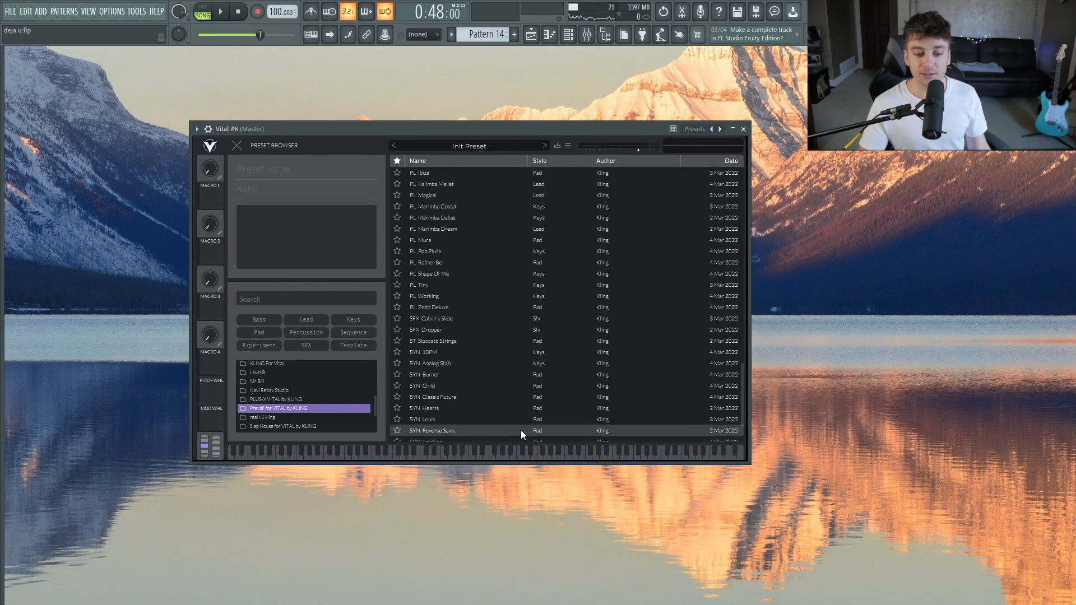
{"action": "left_click", "coordinate": [484, 426]}
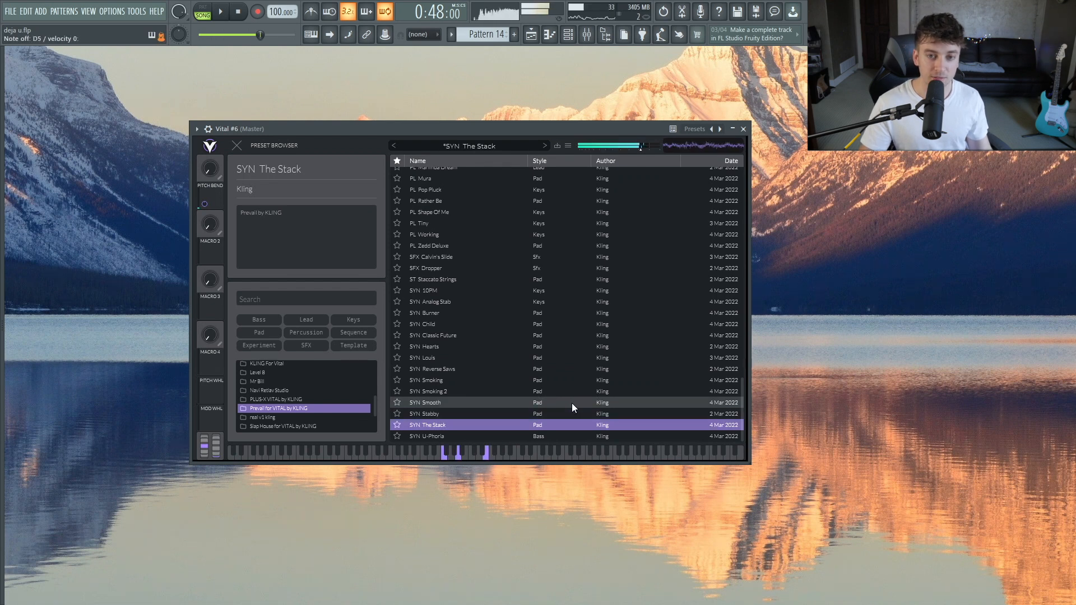
{"action": "left_click", "coordinate": [236, 145]}
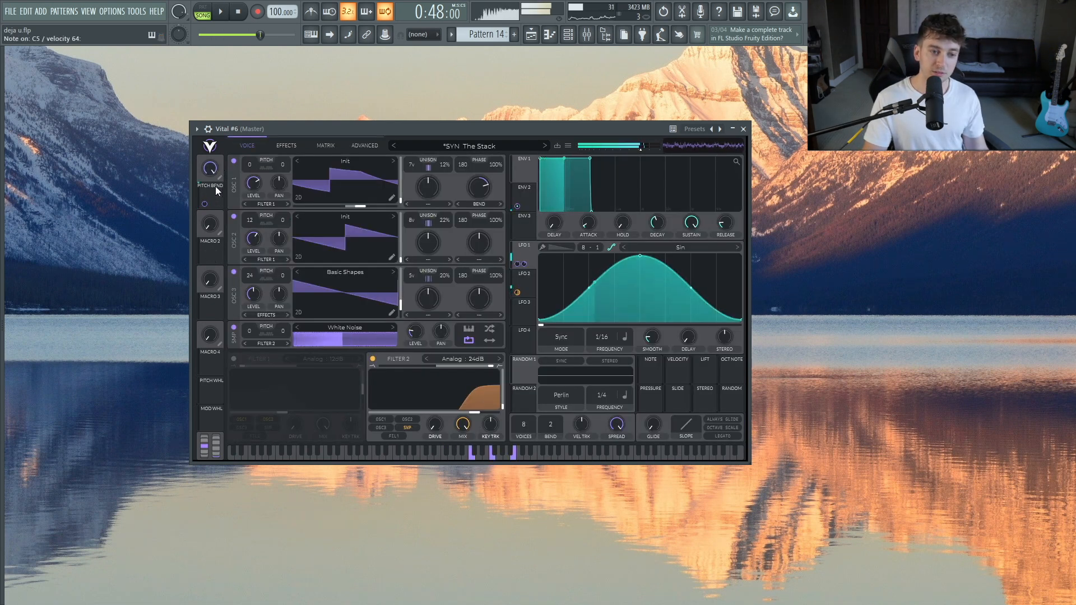
{"action": "left_click", "coordinate": [210, 129]}
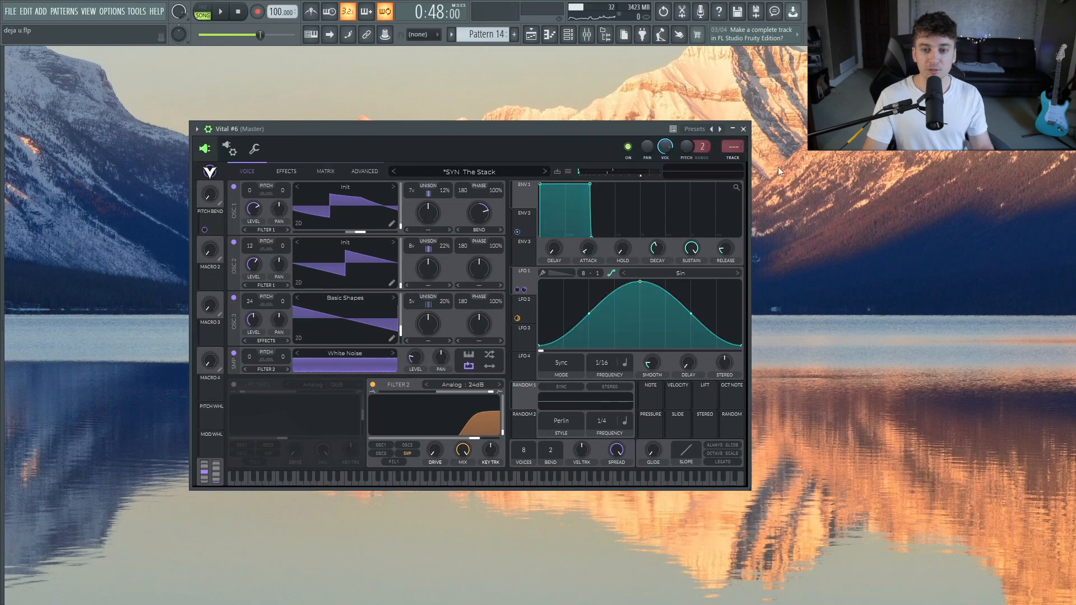
{"action": "left_click", "coordinate": [741, 161]}
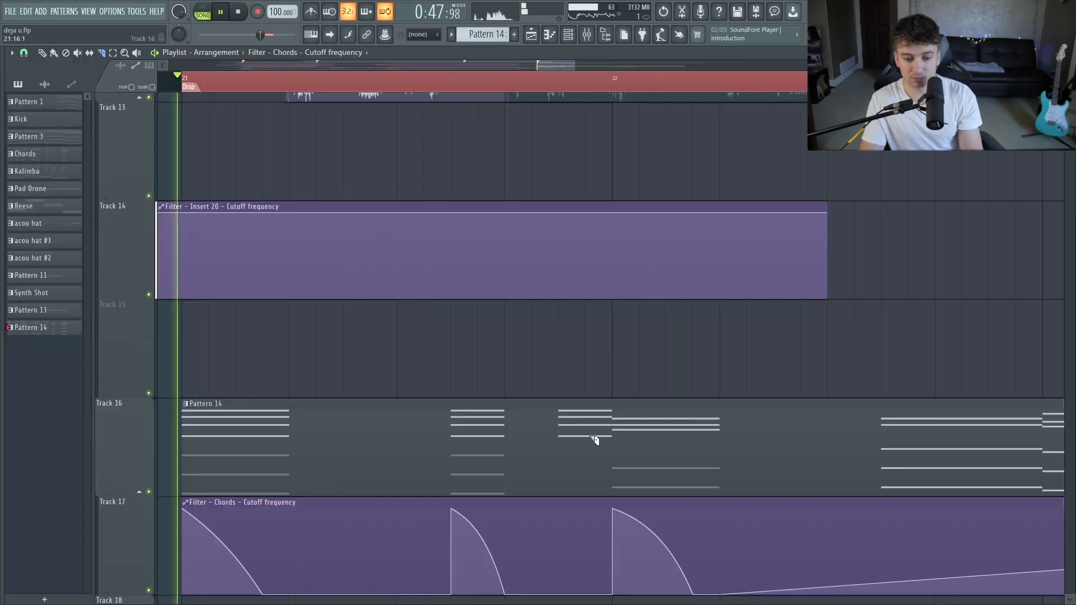
Step: Cut the last chord before bar 22 out of the Pattern 14 clip on Track 16
{"action": "right_click", "coordinate": [574, 444]}
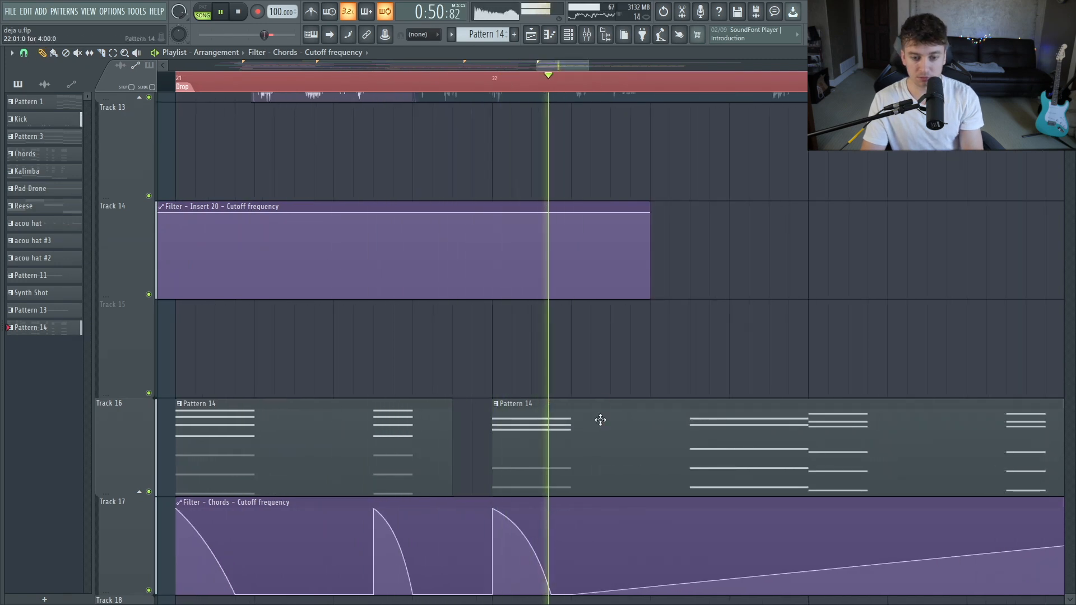
{"action": "double_click", "coordinate": [598, 420]}
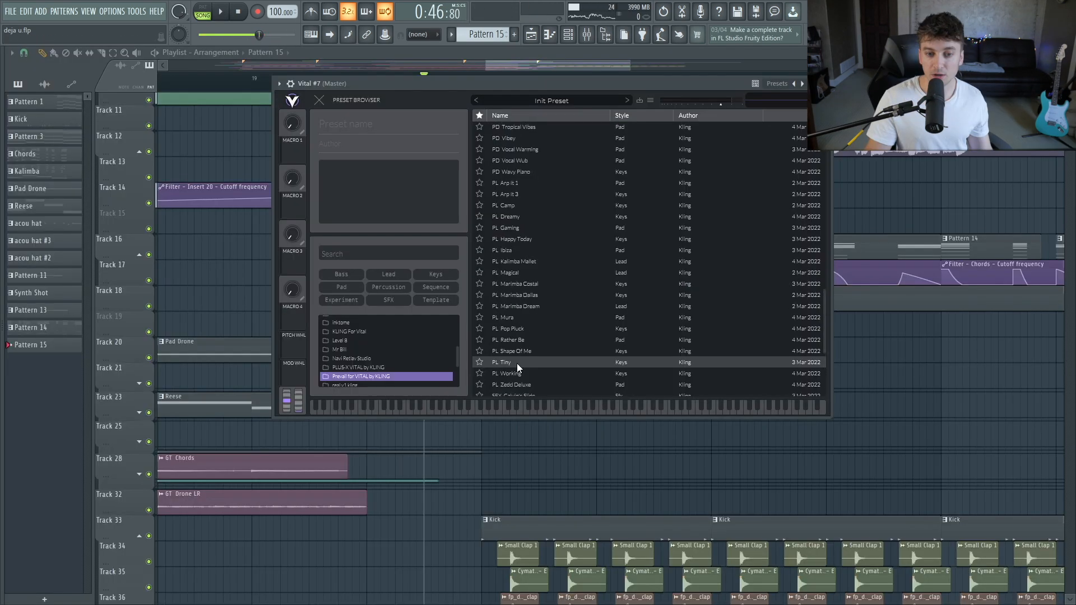
Step: Browse the Prevail for VITAL by KLING presets in Vital #7 and load BR Brass Machine
{"action": "scroll", "coordinate": [516, 363], "scroll_direction": "down", "scroll_amount": 3}
{"action": "scroll", "coordinate": [546, 168], "scroll_direction": "up", "scroll_amount": 7}
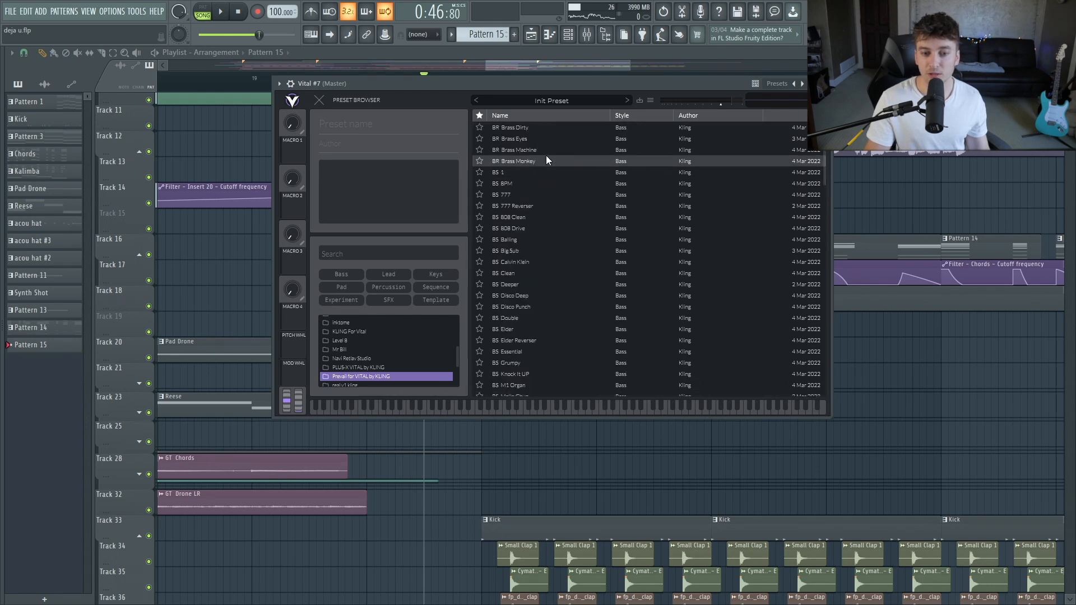
{"action": "left_click", "coordinate": [543, 152]}
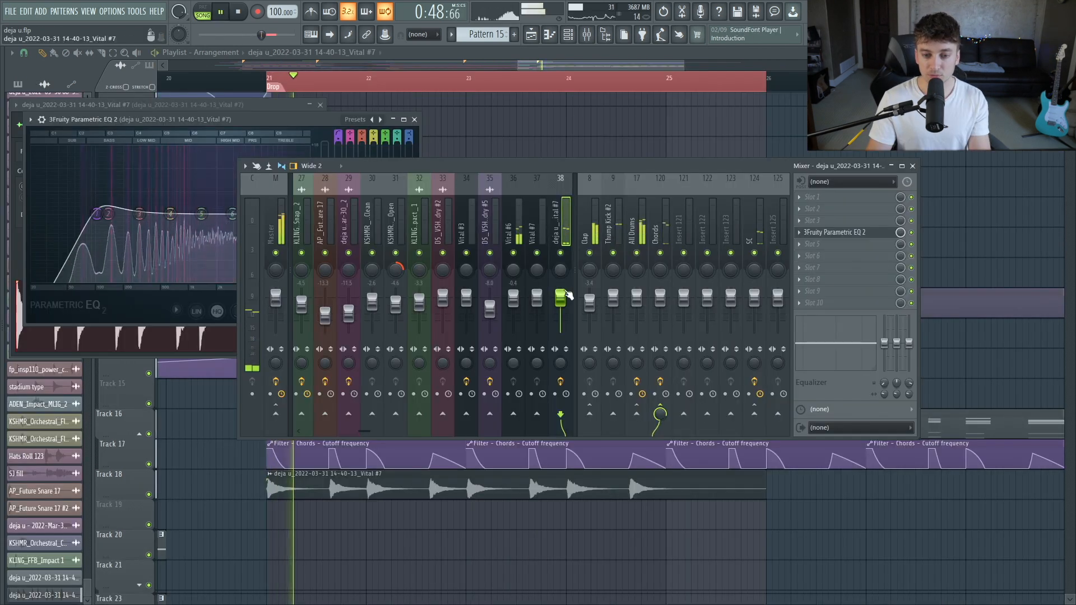
Step: Close the mixer and the remaining plugin windows and stop playback
{"action": "left_click", "coordinate": [913, 166]}
{"action": "key", "text": "F12"}
{"action": "key", "text": "space"}
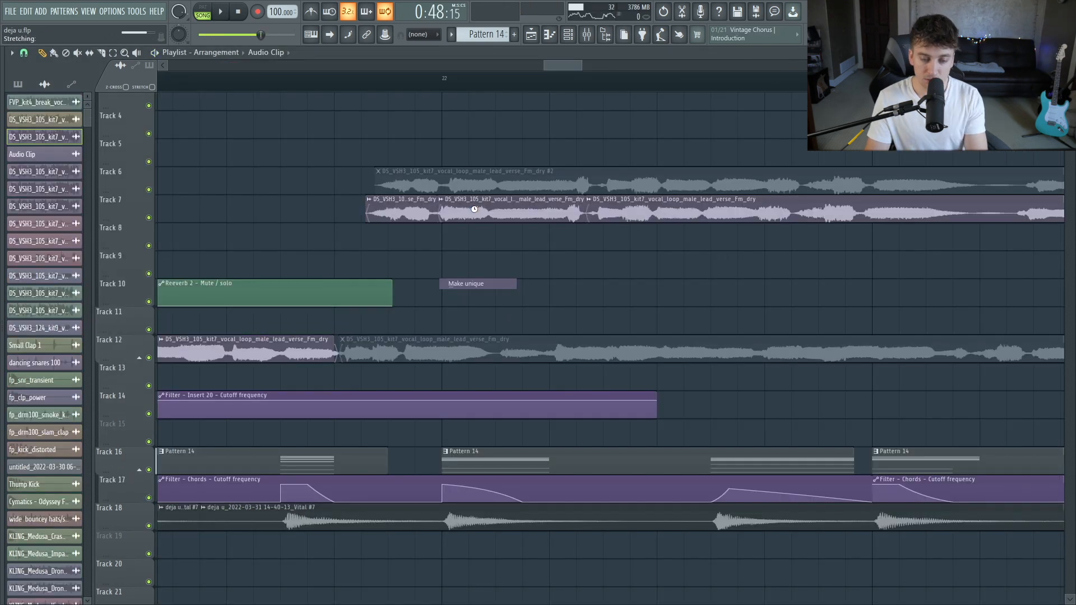
Step: Play the drop while lowering the high-shelf band in Insert 20's Fruity Parametric EQ 2 at the treble end, and close the equalizer
{"action": "left_click", "coordinate": [439, 84]}
{"action": "key", "text": "space"}
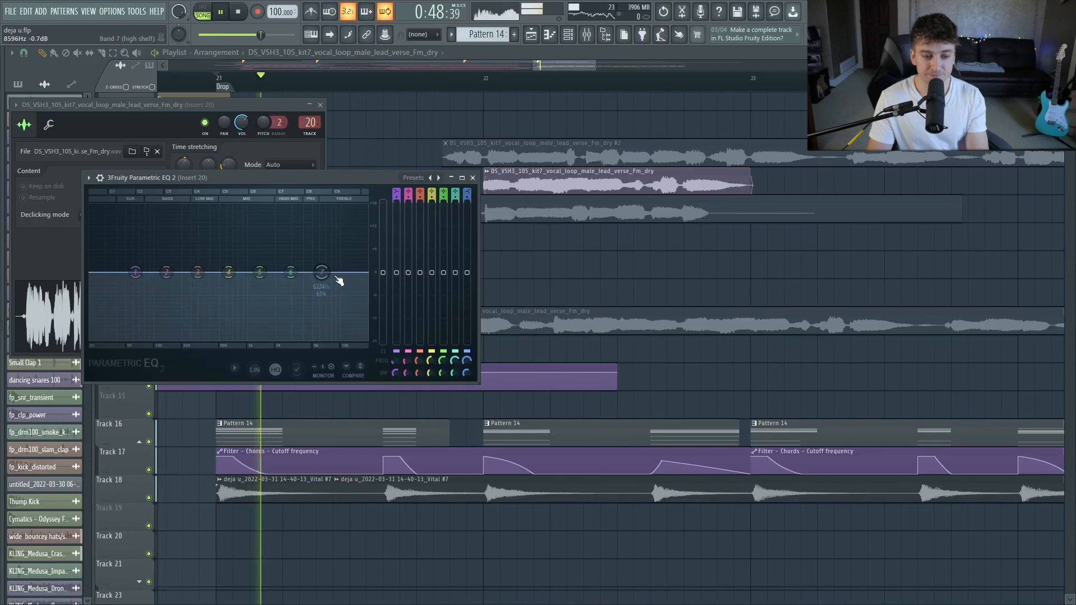
{"action": "key", "text": "space"}
{"action": "key", "text": "space"}
{"action": "left_click_drag", "start_coordinate": [323, 273], "coordinate": [363, 289]}
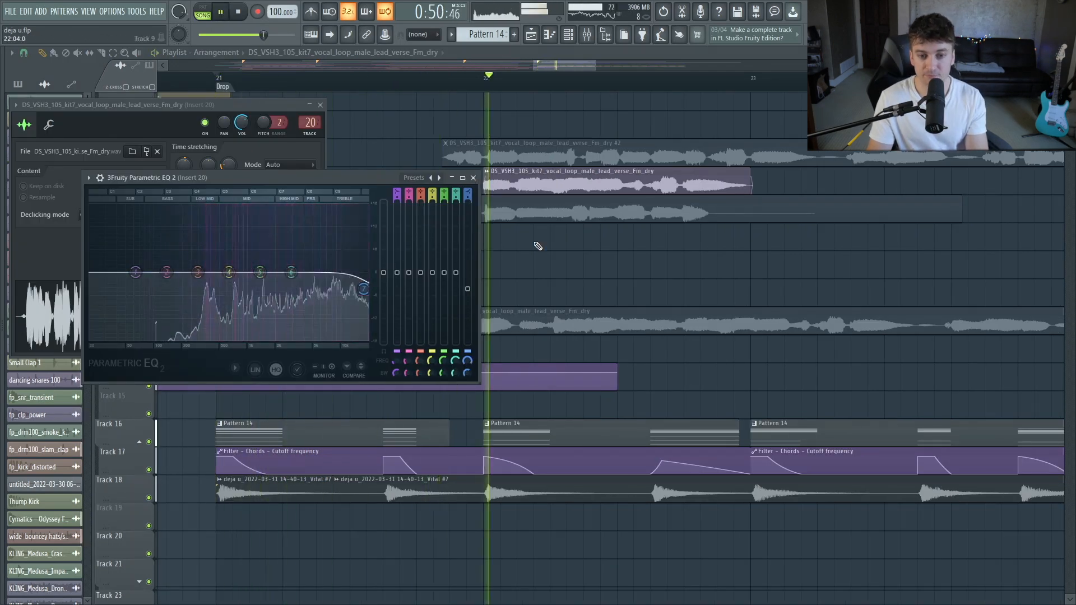
{"action": "left_click", "coordinate": [472, 178]}
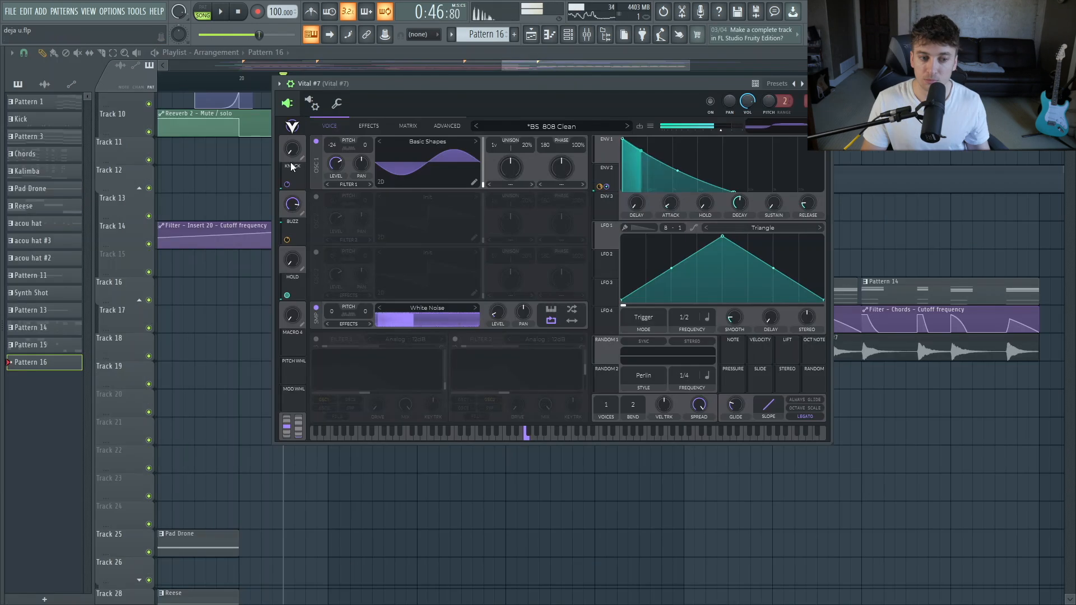
Step: Turn up the first macro of the BS 808 Clean preset in Vital #7
{"action": "left_click_drag", "start_coordinate": [292, 152], "coordinate": [291, 99]}
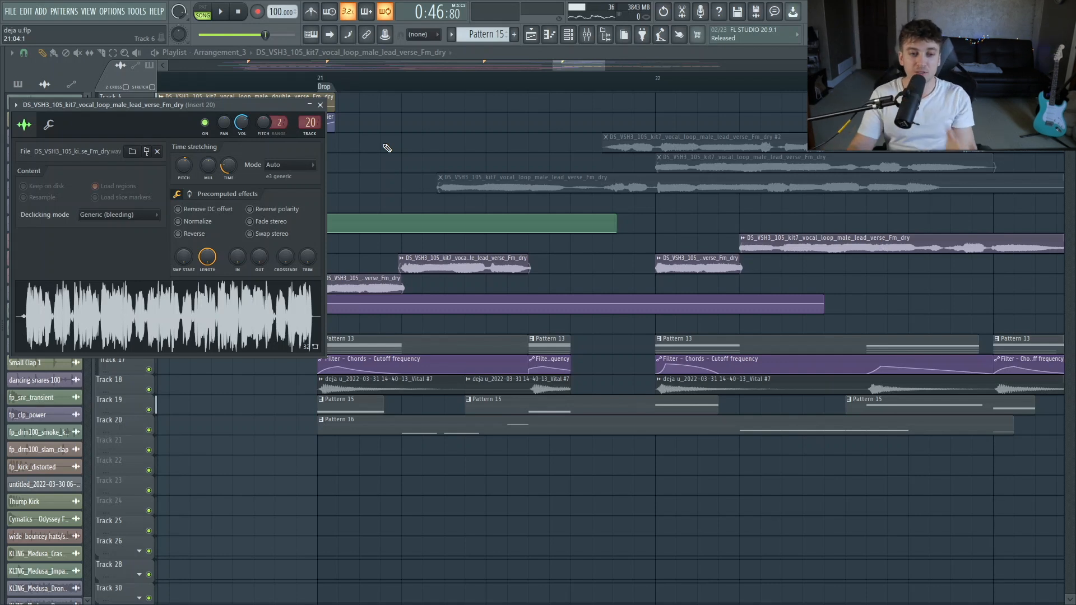
Step: Close the lead vocal sample's channel settings and play the drop in Arrangement_3
{"action": "left_click", "coordinate": [320, 105]}
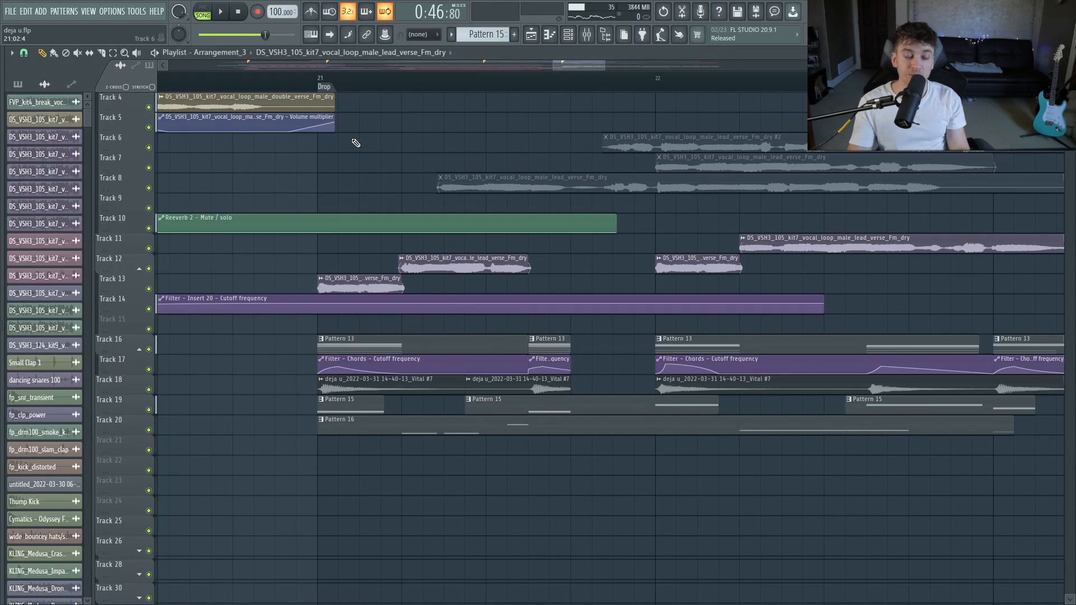
{"action": "key", "text": "space"}
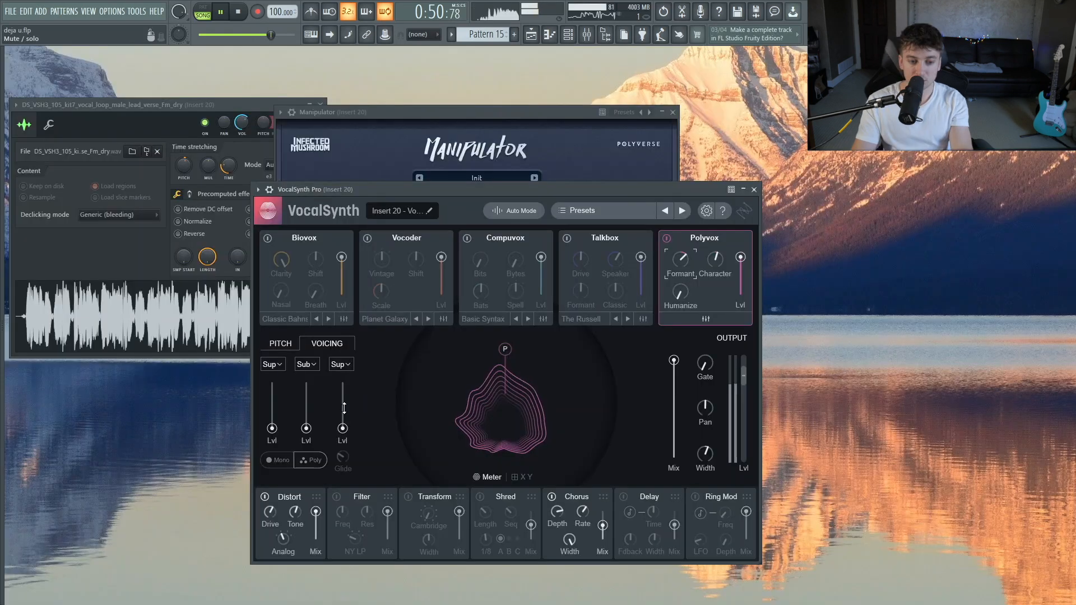
Step: Raise the third voice level and set the second voice level to about 48 in VocalSynth Pro's Voicing section on Insert 20
{"action": "mouse_move", "coordinate": [344, 408]}
{"action": "left_mouse_down"}
{"action": "mouse_move", "coordinate": [343, 349]}
{"action": "mouse_move", "coordinate": [341, 389]}
{"action": "left_mouse_up"}
{"action": "key", "text": "space"}
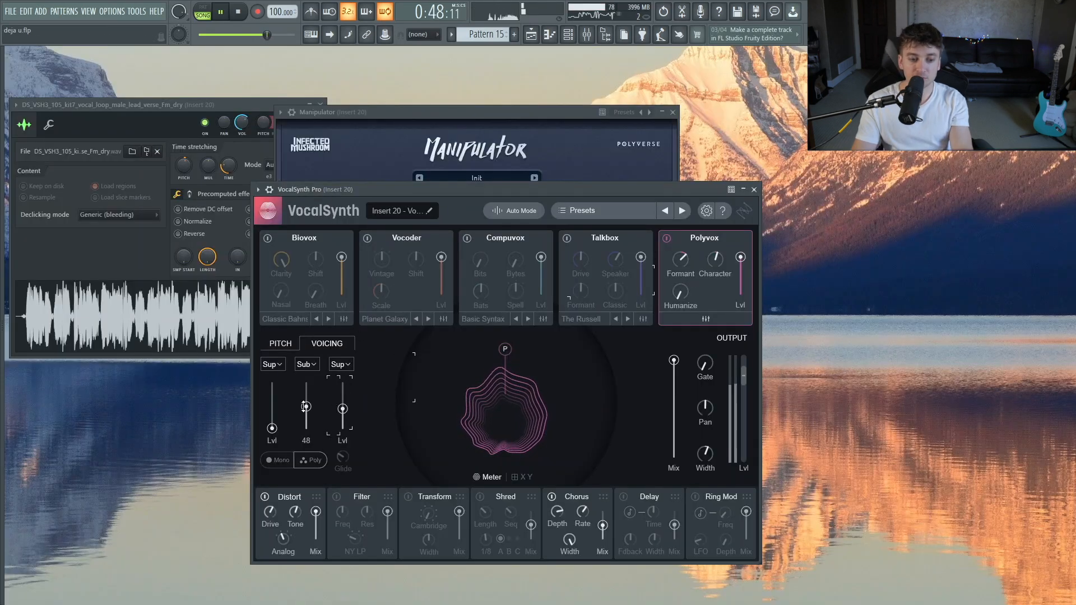
{"action": "left_click_drag", "start_coordinate": [308, 392], "coordinate": [307, 411]}
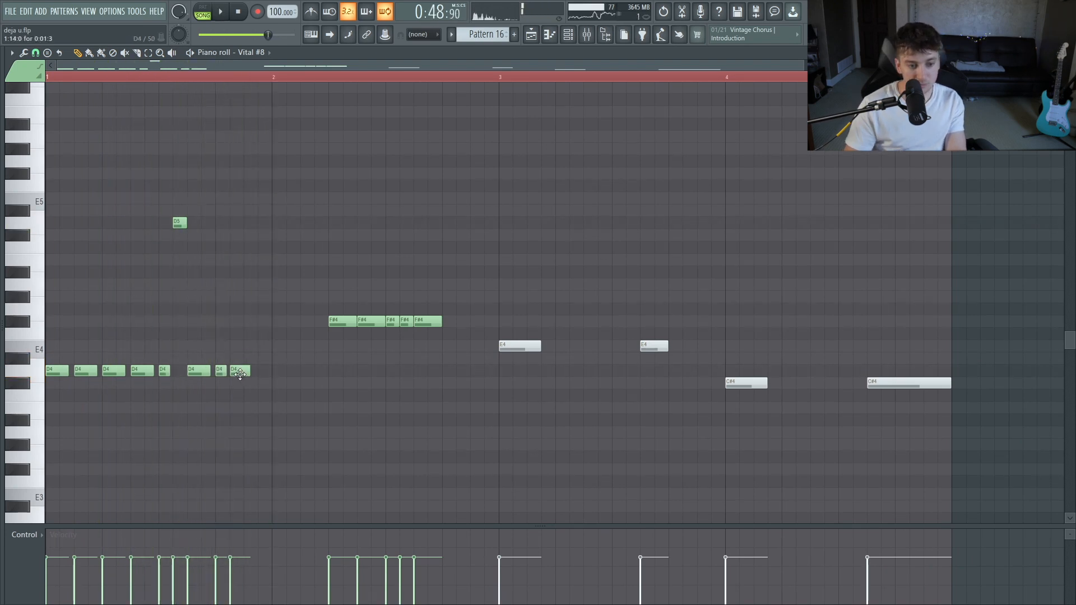
Step: Lengthen the last D4 in bar 1 of Vital #8's Pattern 16 and add an E4 before bar 2 and F#4 notes at its start
{"action": "left_click", "coordinate": [239, 372]}
{"action": "left_click_drag", "start_coordinate": [250, 372], "coordinate": [256, 372]}
{"action": "left_click", "coordinate": [264, 346]}
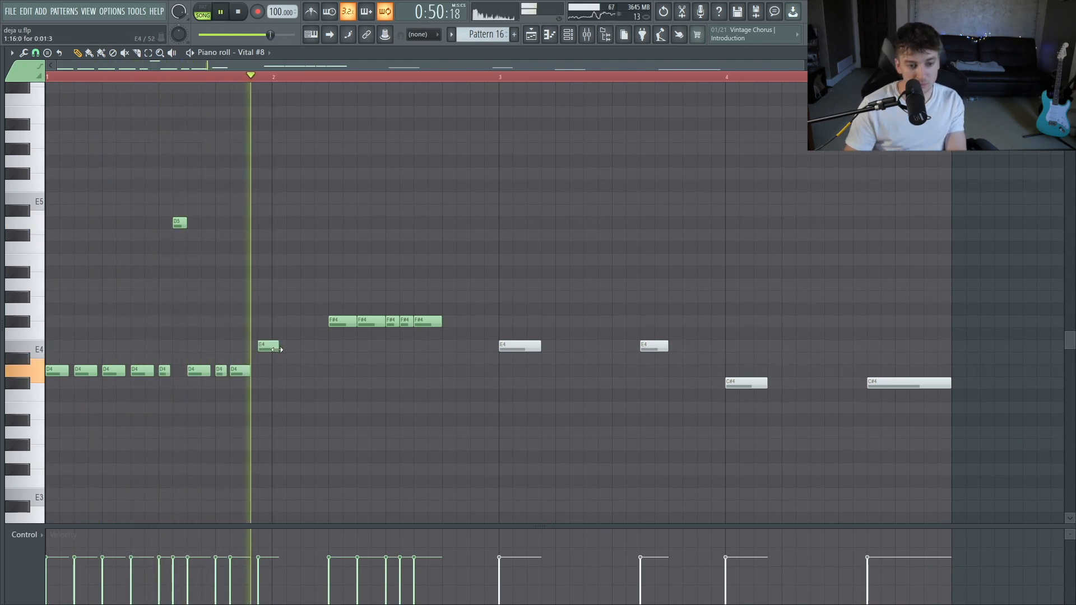
{"action": "left_click", "coordinate": [283, 321]}
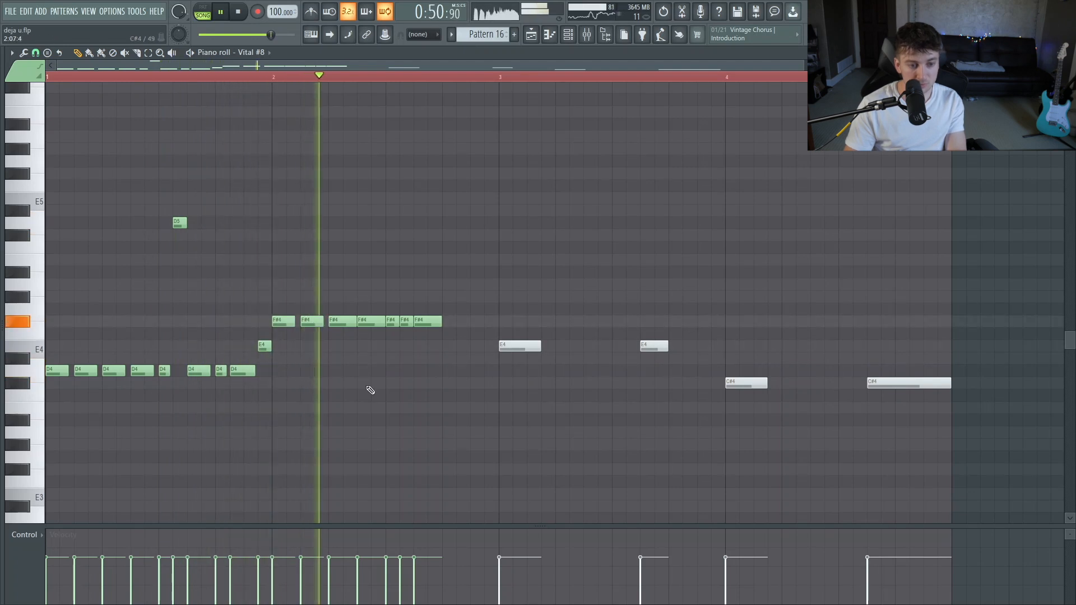
{"action": "key", "text": "F5"}
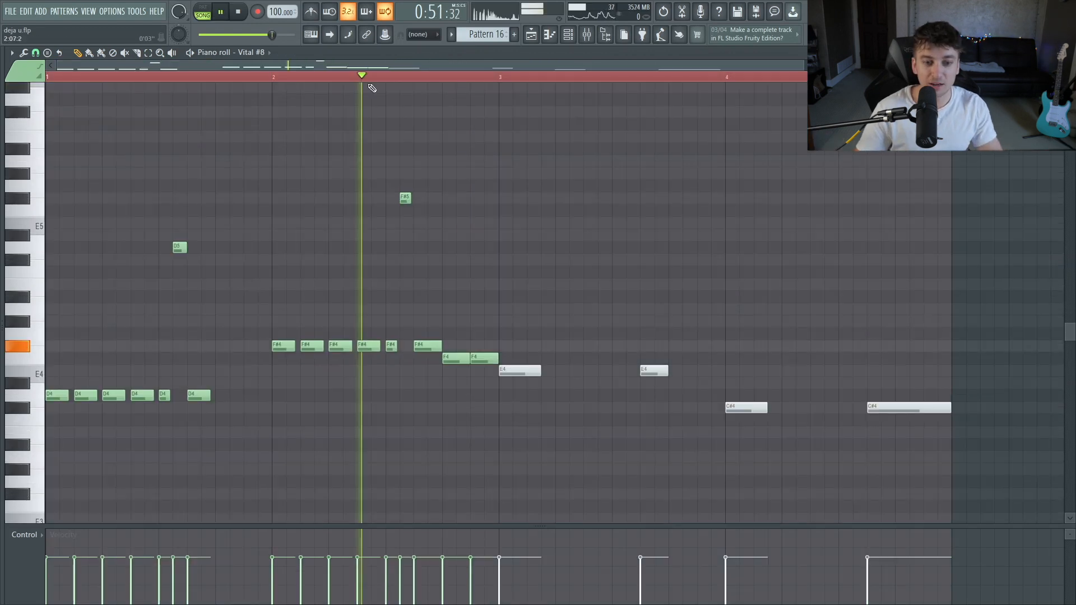
Step: Audition the Vital #8 pattern from the middle of bar 2 and stop playback
{"action": "key", "text": "space"}
{"action": "left_click", "coordinate": [362, 76]}
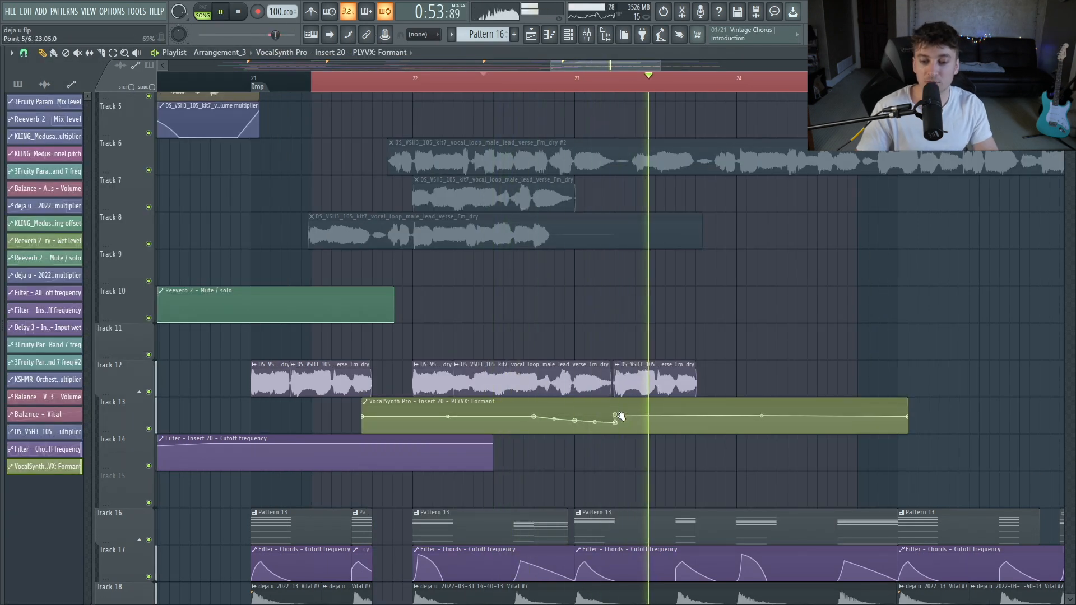
{"action": "key", "text": "space"}
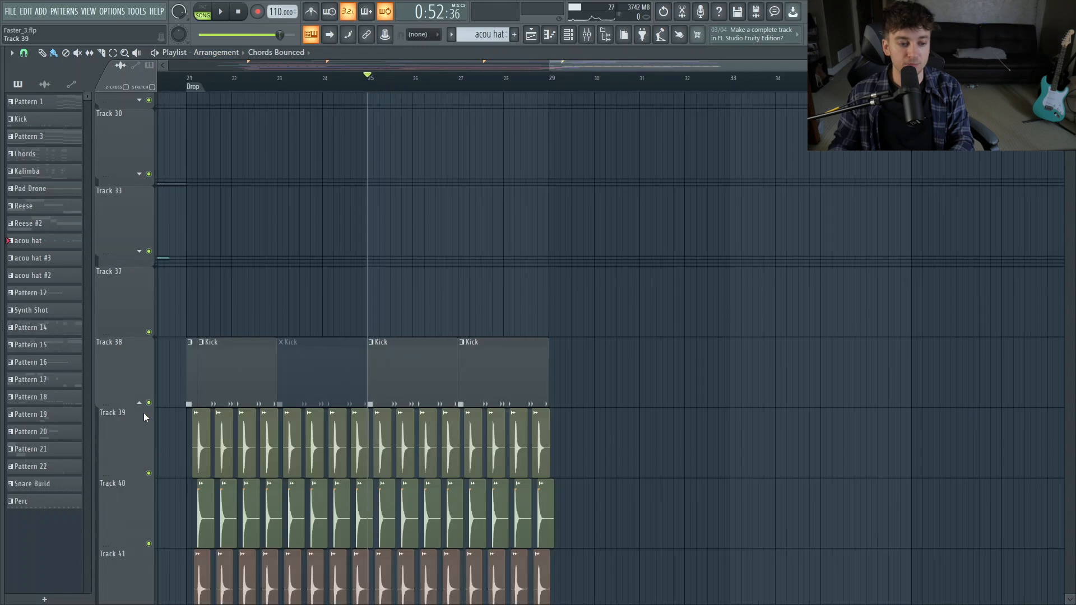
Step: Collapse the Track 38 drum group and switch the playlist to Arrangement_4
{"action": "left_click", "coordinate": [139, 404]}
{"action": "key", "text": "space"}
{"action": "left_click", "coordinate": [204, 53]}
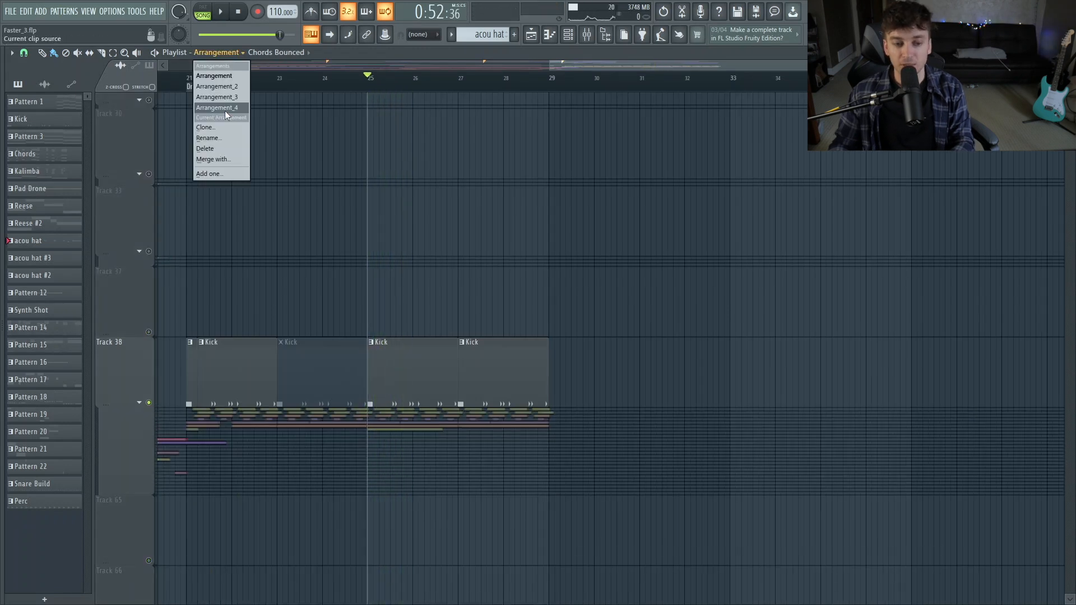
{"action": "left_click", "coordinate": [224, 110]}
Step: Play Arrangement_4 from bar 25 and look over all tracks of the drop, from the percussion to the lead chops
{"action": "scroll", "coordinate": [471, 228], "scroll_direction": "down", "scroll_amount": 10}
{"action": "scroll", "coordinate": [631, 415], "scroll_direction": "up", "scroll_amount": 2}
{"action": "scroll", "coordinate": [631, 415], "scroll_direction": "down", "scroll_amount": 10}
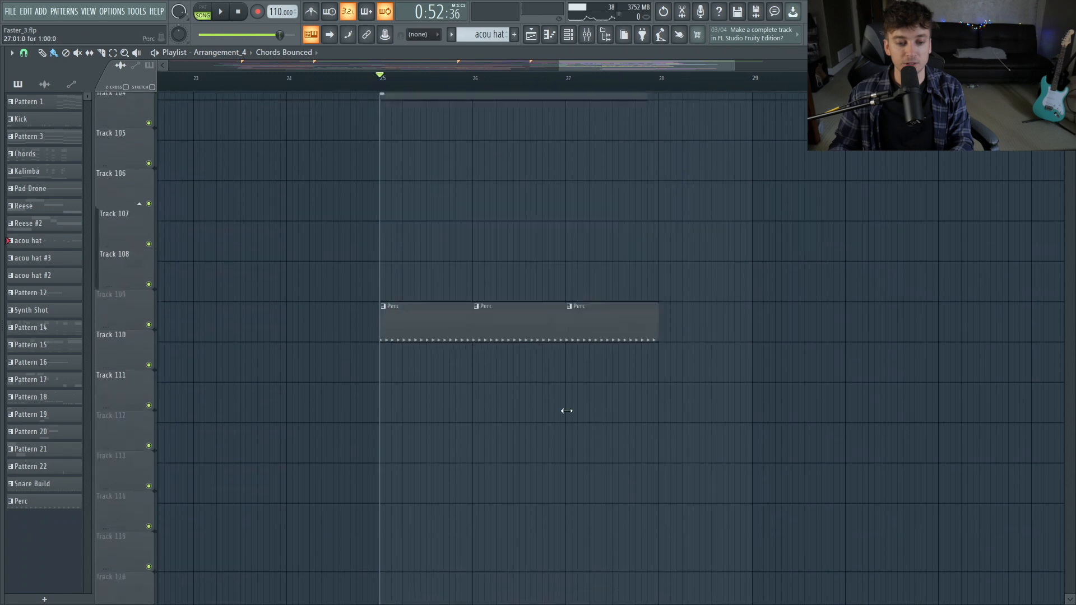
{"action": "key", "text": "space"}
{"action": "right_click", "coordinate": [548, 417], "text": "ctrl"}
{"action": "left_click_drag", "start_coordinate": [505, 328], "coordinate": [1032, 114]}
{"action": "left_click_drag", "start_coordinate": [401, 184], "coordinate": [1047, 594]}
{"action": "scroll", "coordinate": [744, 397], "scroll_direction": "up", "scroll_amount": 4}
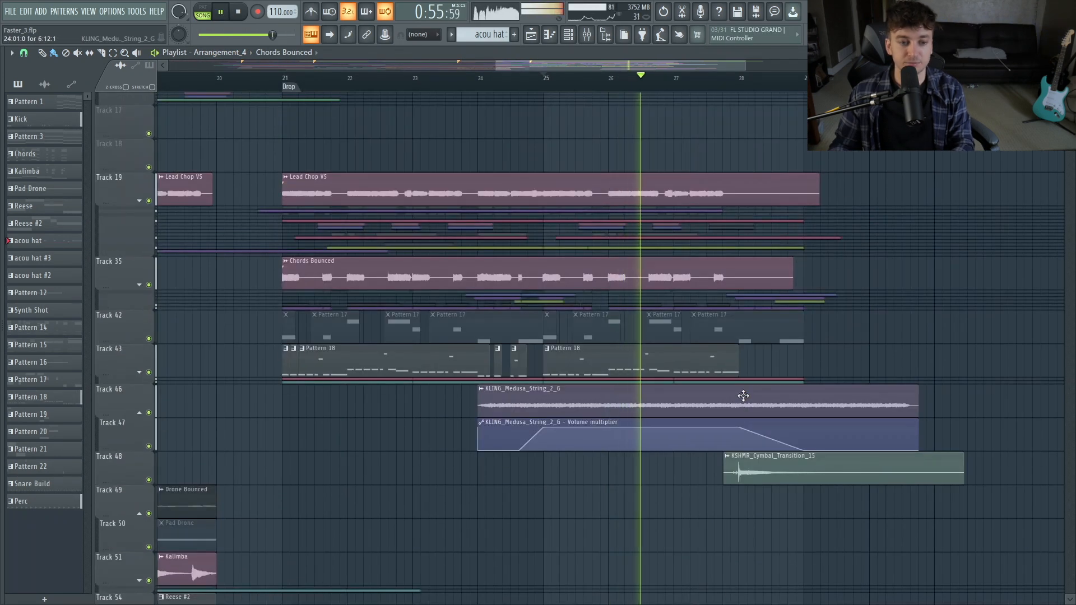
{"action": "key", "text": "space"}
Step: Expand the Track 19 lead group and play Track 28 soloed from late in bar 21
{"action": "left_click", "coordinate": [140, 201]}
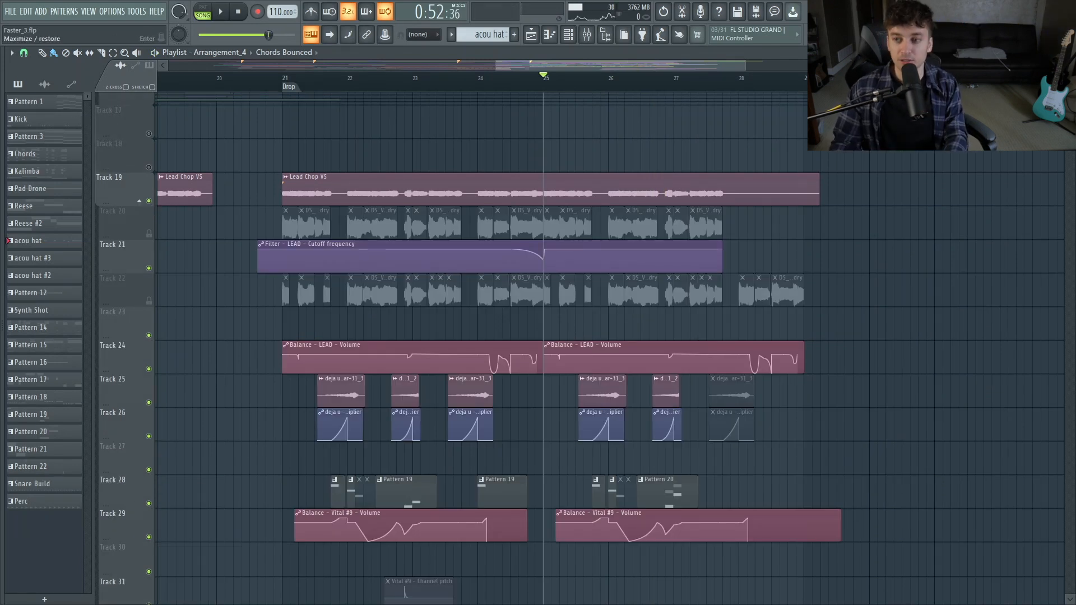
{"action": "scroll", "coordinate": [448, 325], "scroll_direction": "up", "scroll_amount": 2}
{"action": "scroll", "coordinate": [439, 337], "scroll_direction": "down", "scroll_amount": 6}
{"action": "scroll", "coordinate": [392, 235], "scroll_direction": "up", "scroll_amount": 4}
{"action": "left_click", "coordinate": [329, 87]}
{"action": "key", "text": "space"}
{"action": "left_click", "coordinate": [149, 473], "text": "ctrl"}
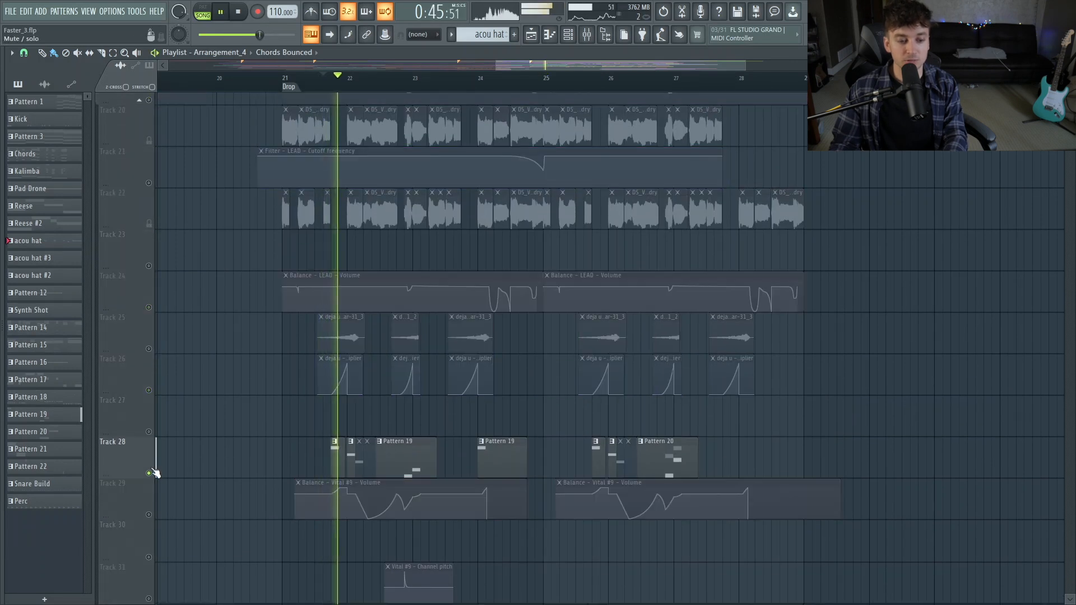
{"action": "key", "text": "space"}
Step: Open the Vital #9 instrument from the channel rack and move its window clear of the rack
{"action": "key", "text": "F6"}
{"action": "left_click", "coordinate": [768, 447]}
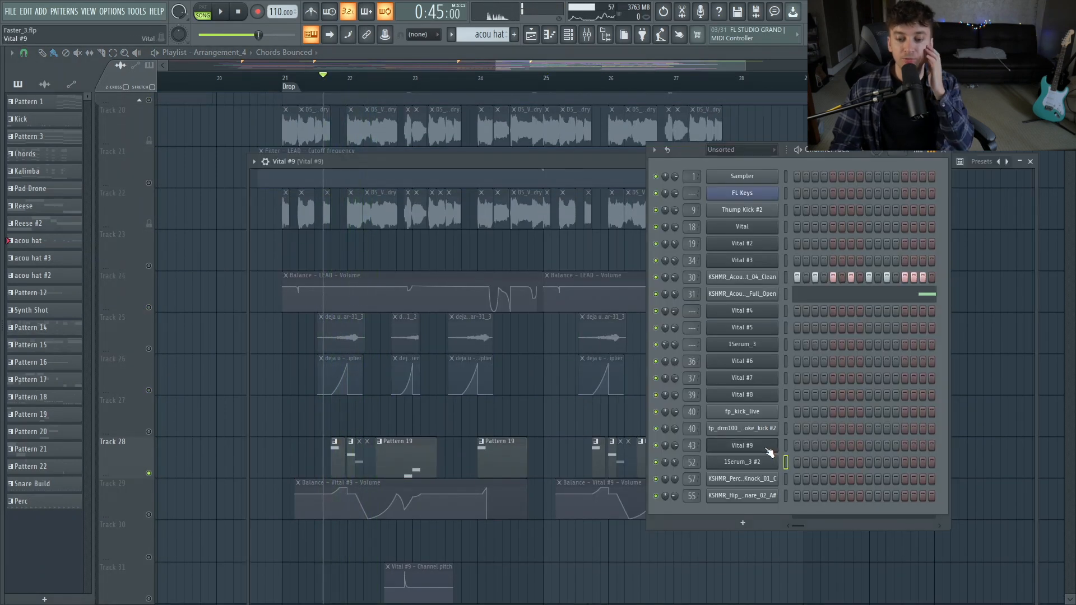
{"action": "left_click_drag", "start_coordinate": [480, 161], "coordinate": [399, 111]}
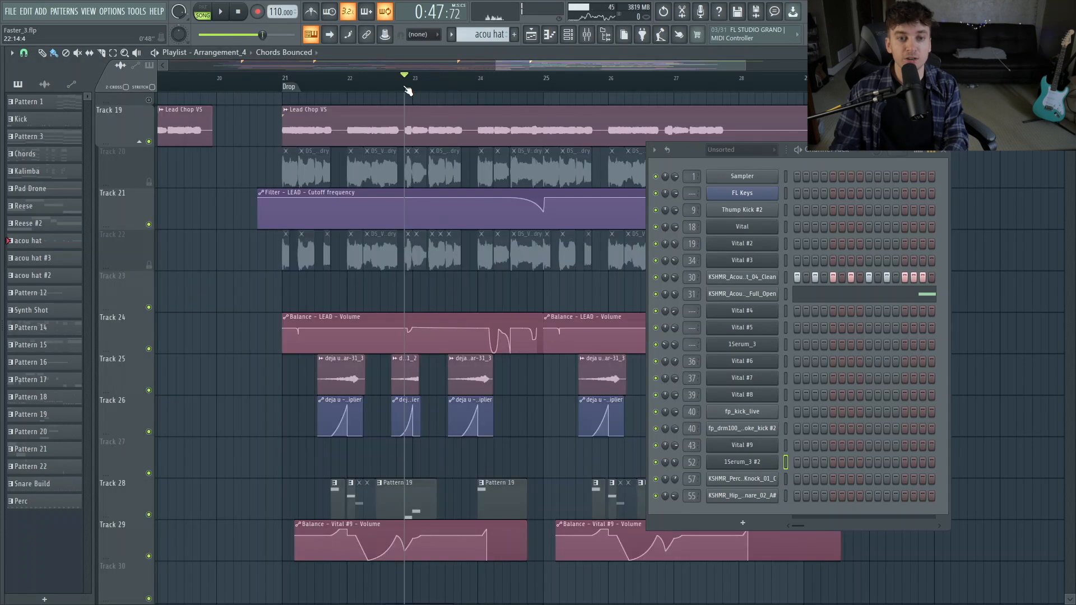
Step: Play the lead group from the middle of bar 22, close the channel rack and examine the automation tracks below Track 28
{"action": "left_click_drag", "start_coordinate": [408, 91], "coordinate": [390, 91]}
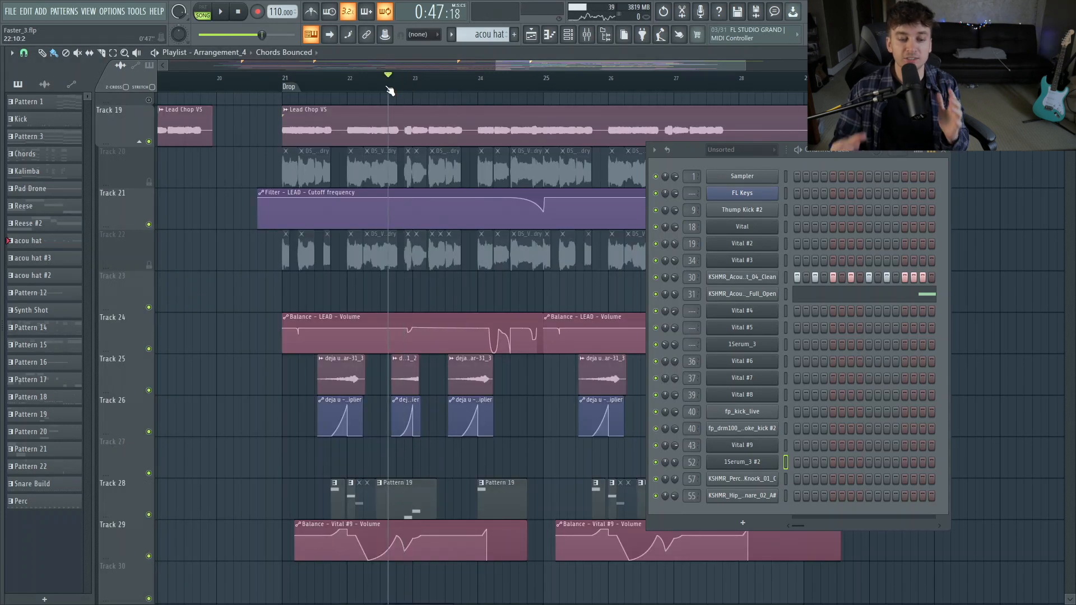
{"action": "key", "text": "space"}
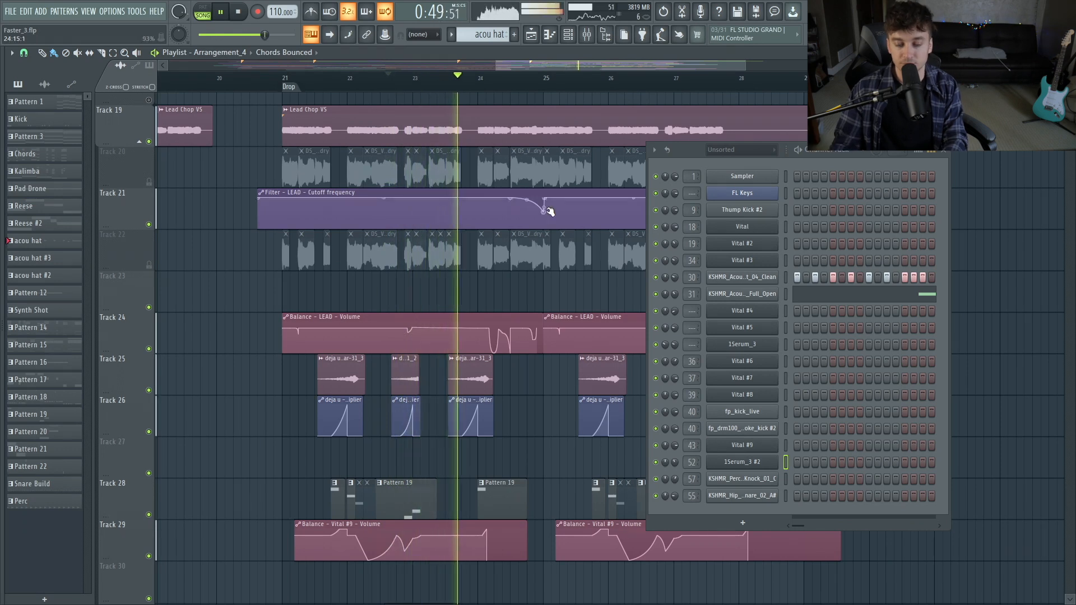
{"action": "left_click", "coordinate": [944, 150]}
{"action": "scroll", "coordinate": [572, 358], "scroll_direction": "down", "scroll_amount": 5}
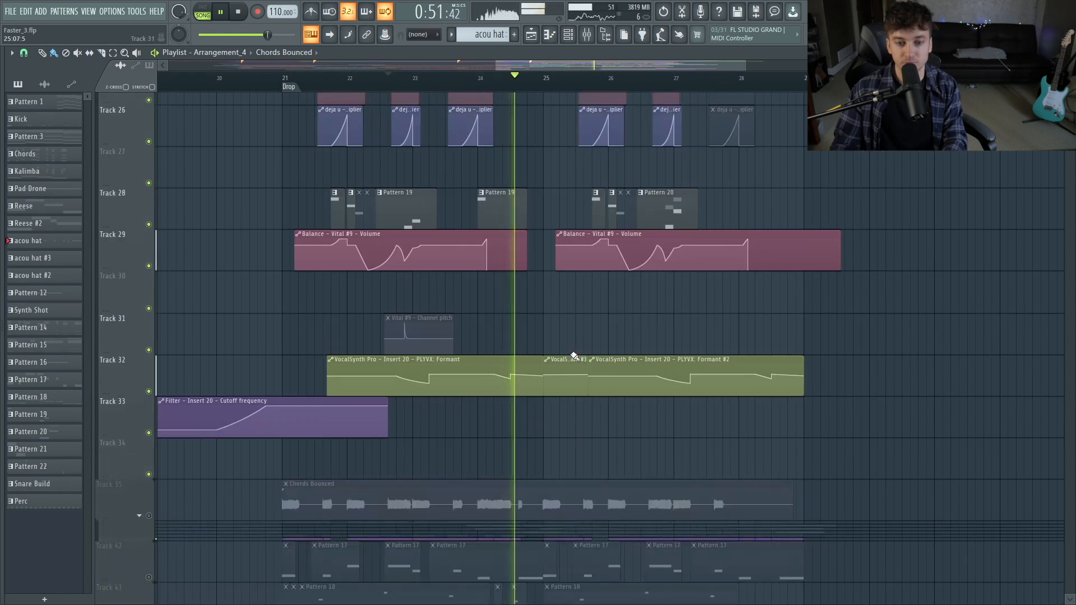
Step: Stop playback, open the Lead Chop VS clip's channel settings and examine the VocalSynth Pro effect on its mixer track 20
{"action": "scroll", "coordinate": [571, 357], "scroll_direction": "up", "scroll_amount": 8}
{"action": "key", "text": "space"}
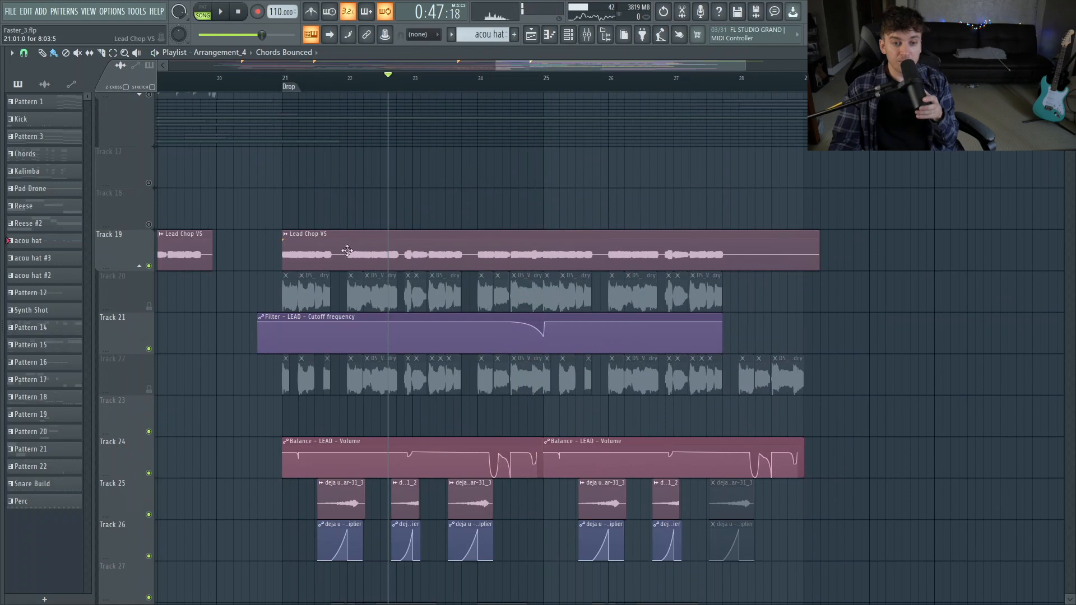
{"action": "double_click", "coordinate": [385, 241]}
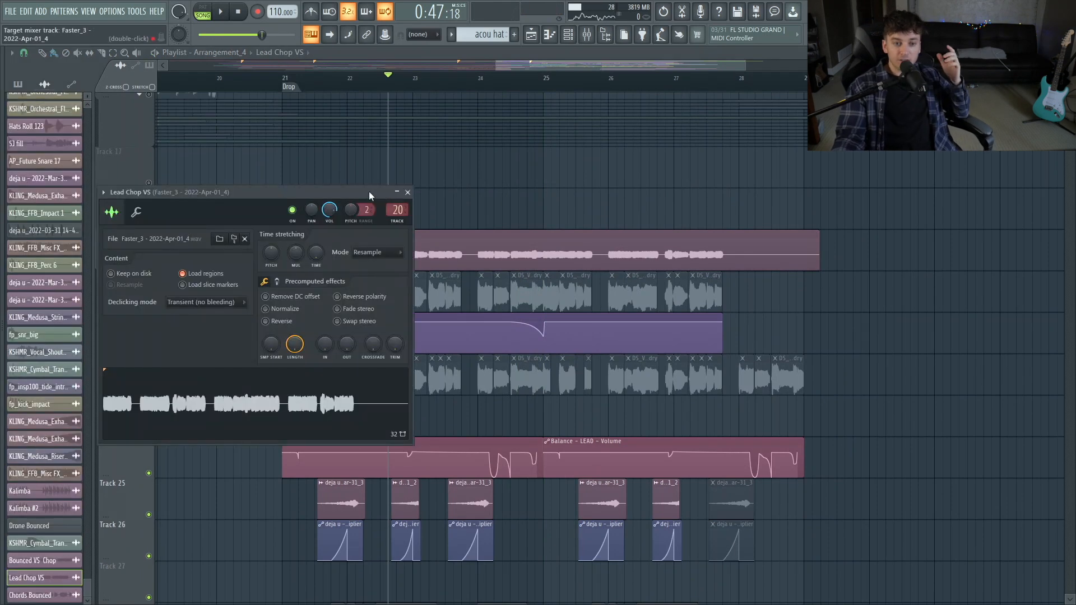
{"action": "double_click", "coordinate": [397, 209]}
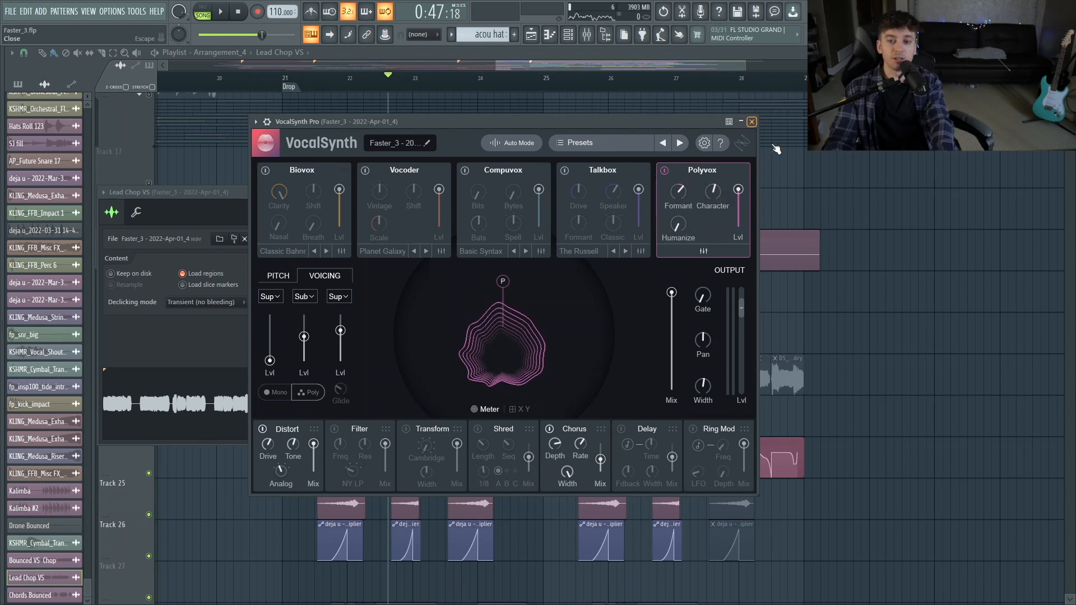
{"action": "left_click", "coordinate": [752, 121]}
Step: Expand and solo the Track 35 Chords Bounced group and play it from the middle of bar 22
{"action": "scroll", "coordinate": [870, 376], "scroll_direction": "down", "scroll_amount": 15}
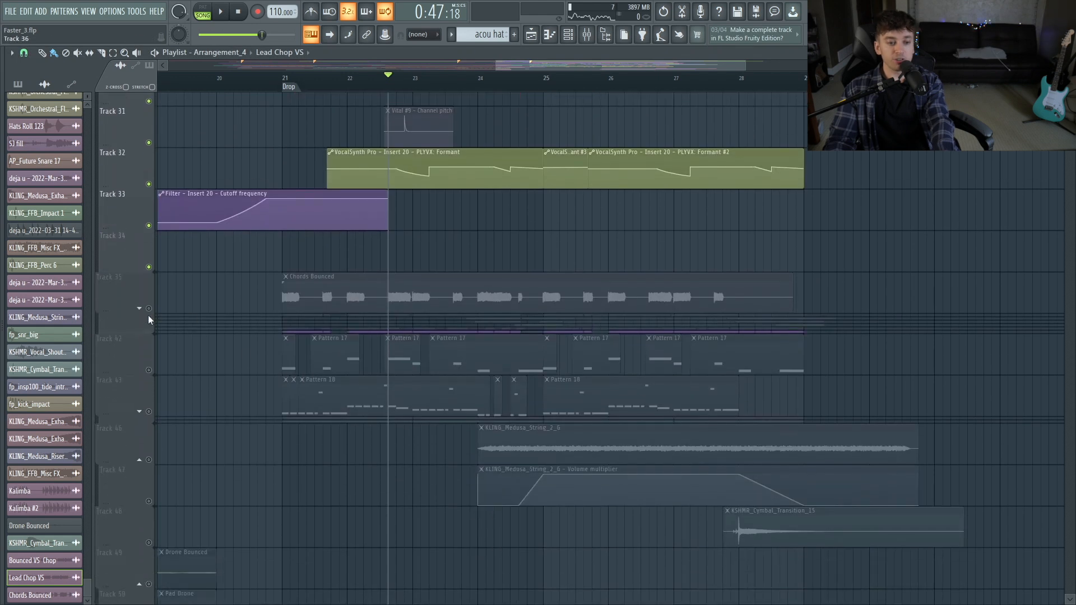
{"action": "left_click", "coordinate": [150, 318]}
{"action": "right_click", "coordinate": [150, 310]}
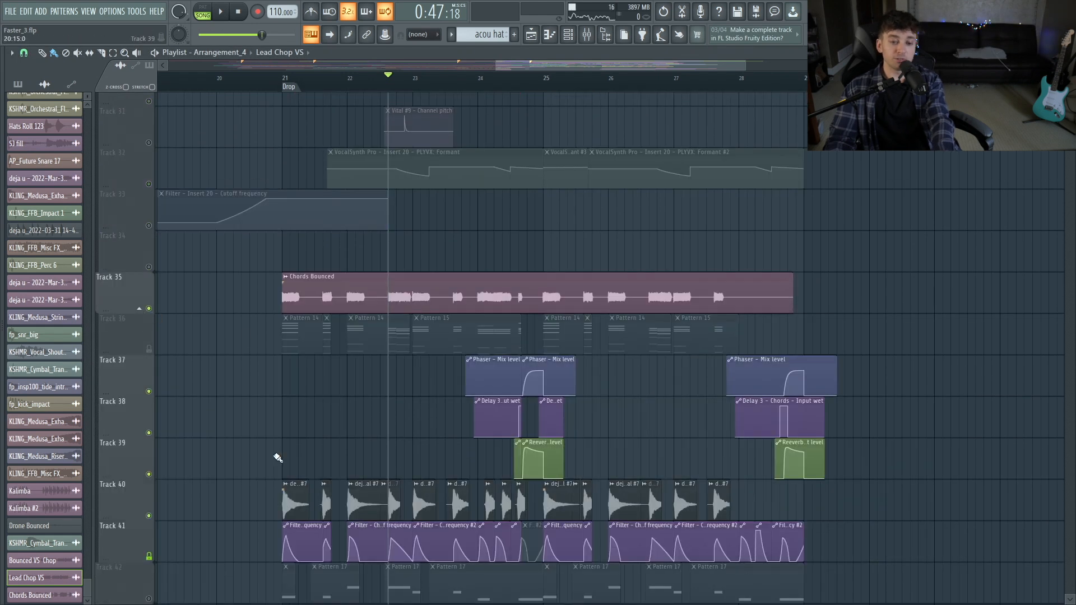
{"action": "left_click_drag", "start_coordinate": [473, 79], "coordinate": [380, 79]}
{"action": "key", "text": "space"}
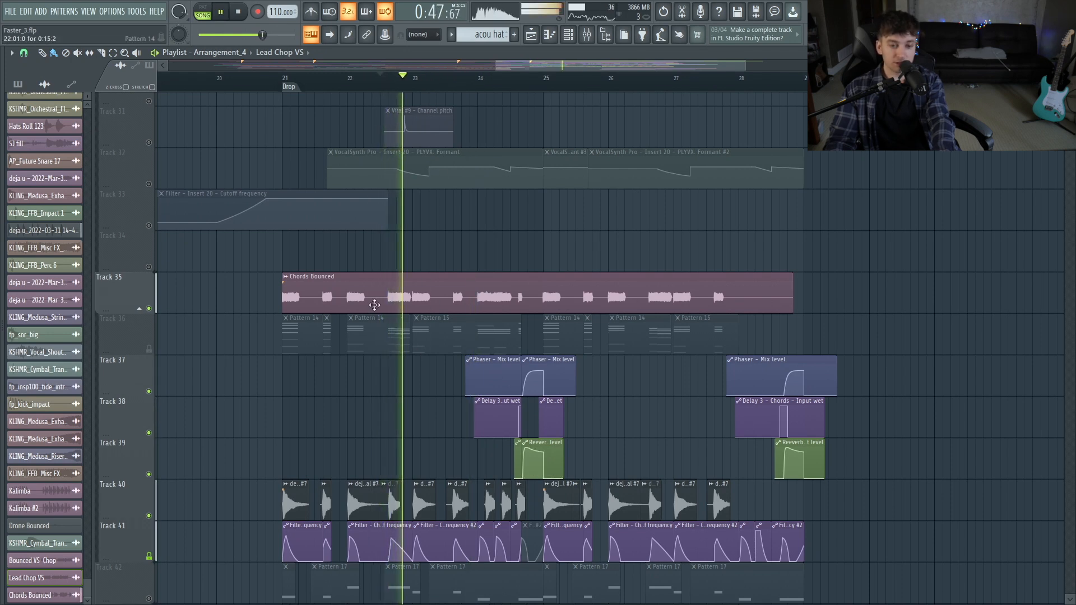
{"action": "key", "text": "space"}
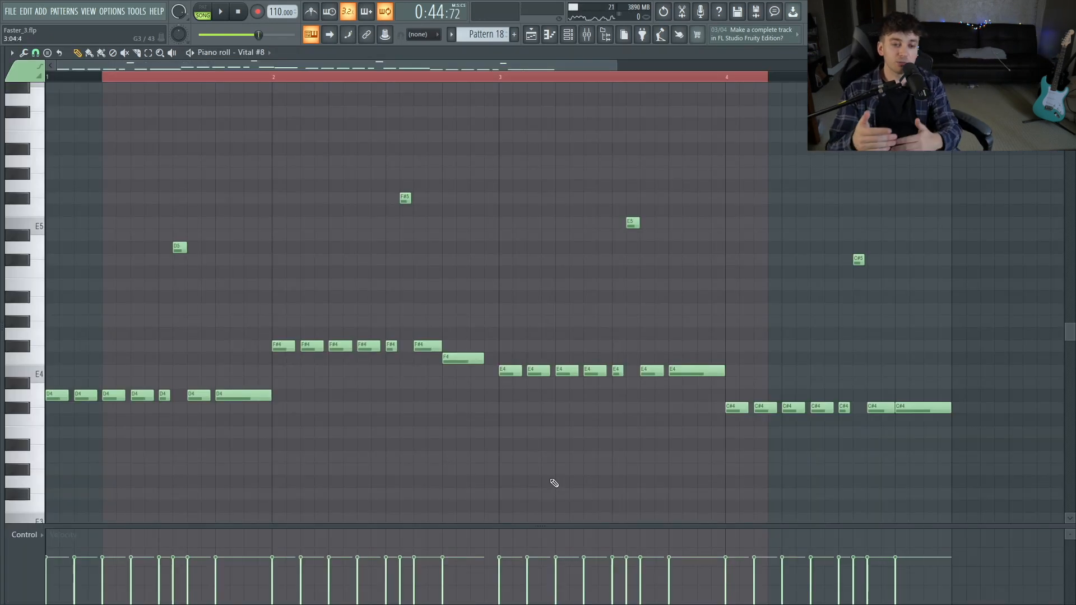
Step: Play the Vital #8 notes of Pattern 18 in the piano roll and return to the playlist to hear the Track 43 group
{"action": "key", "text": "space"}
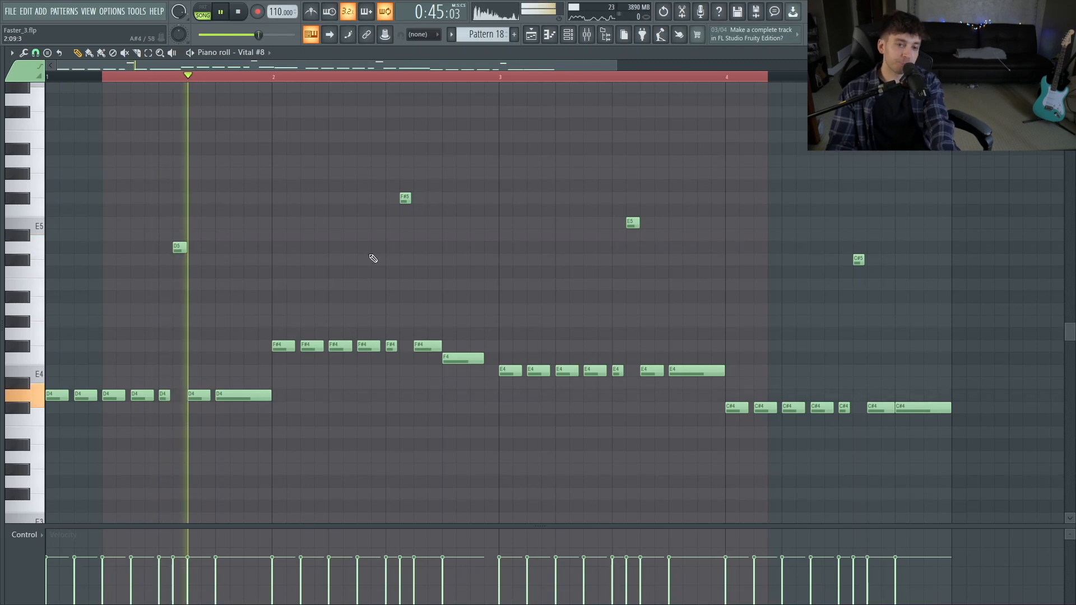
{"action": "left_click", "coordinate": [404, 81]}
{"action": "key", "text": "F5"}
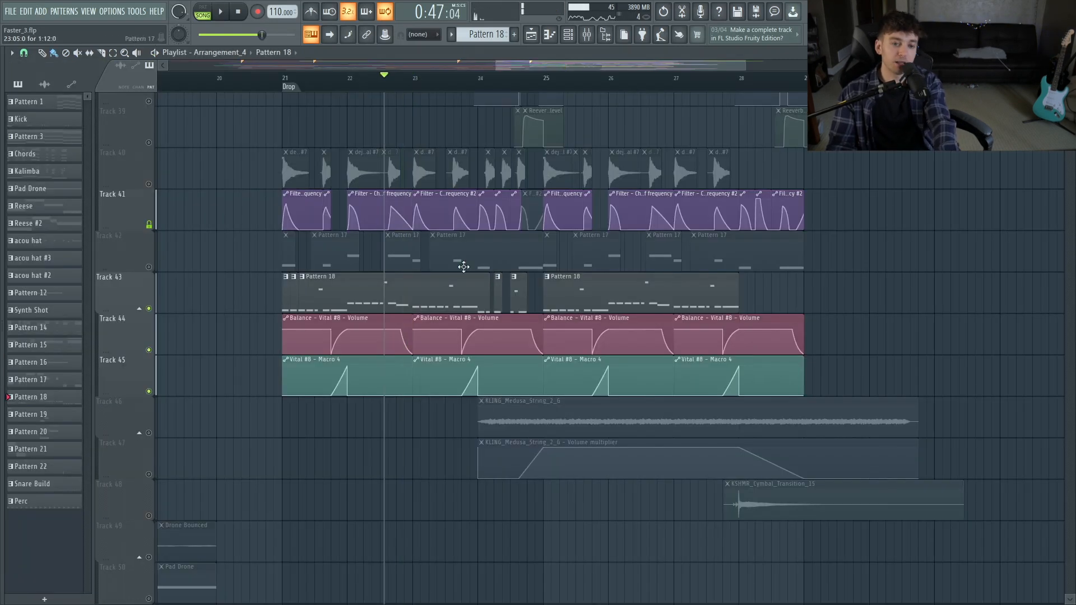
{"action": "key", "text": "space"}
Step: Play the Track 35 chords group soloed from the drop at bar 21
{"action": "scroll", "coordinate": [481, 397], "scroll_direction": "up", "scroll_amount": 5}
{"action": "left_click", "coordinate": [284, 82]}
{"action": "key", "text": "space"}
{"action": "scroll", "coordinate": [329, 533], "scroll_direction": "down", "scroll_amount": 2}
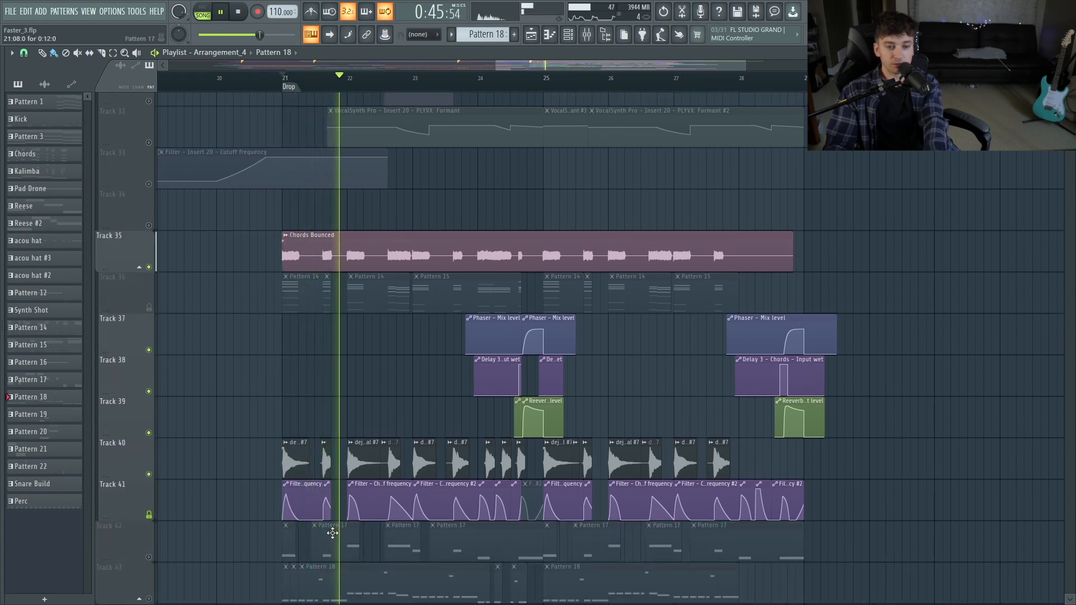
{"action": "key", "text": "space"}
Step: Open the Vital #6 instrument from the channel rack and close it again
{"action": "key", "text": "F6"}
{"action": "left_click", "coordinate": [942, 152]}
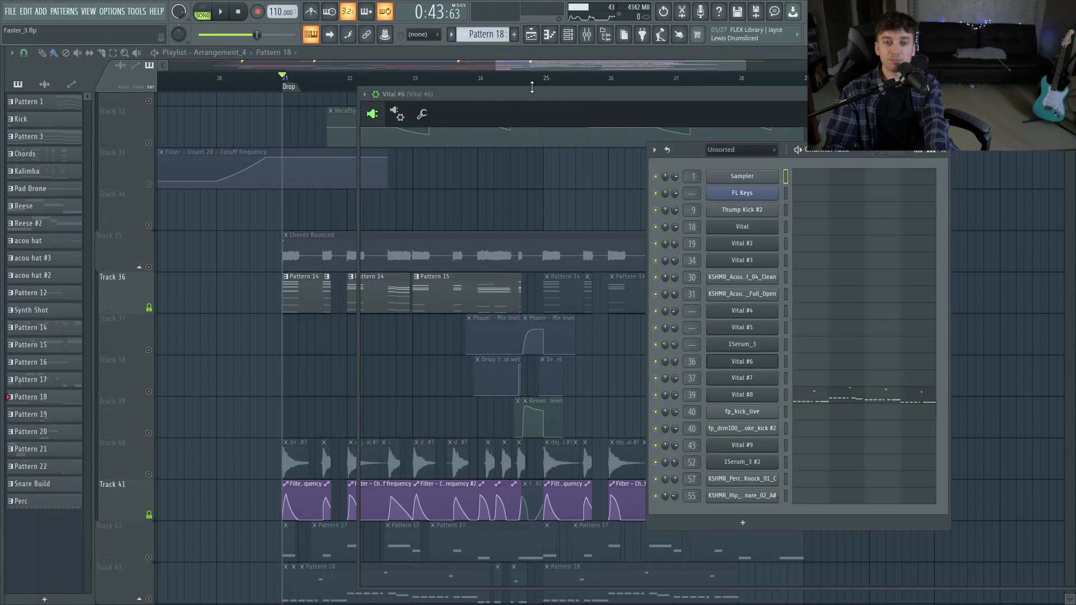
{"action": "left_click", "coordinate": [947, 155]}
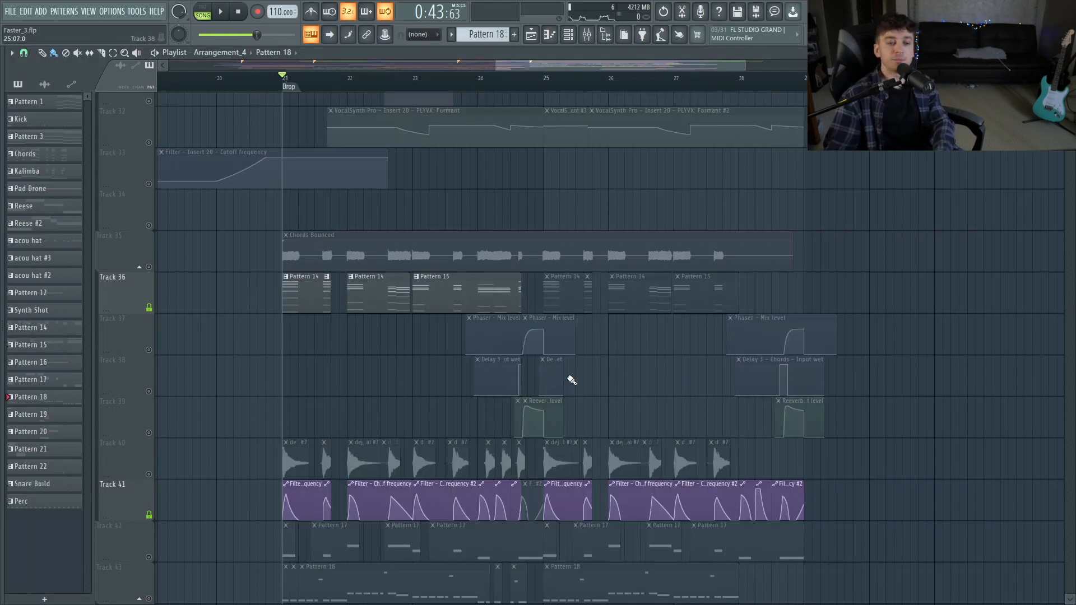
Step: Play the Track 36 chord patterns soloed from bar 21, followed by the Track 35 Chords Bounced clip soloed
{"action": "key", "text": "space"}
{"action": "key", "text": "space"}
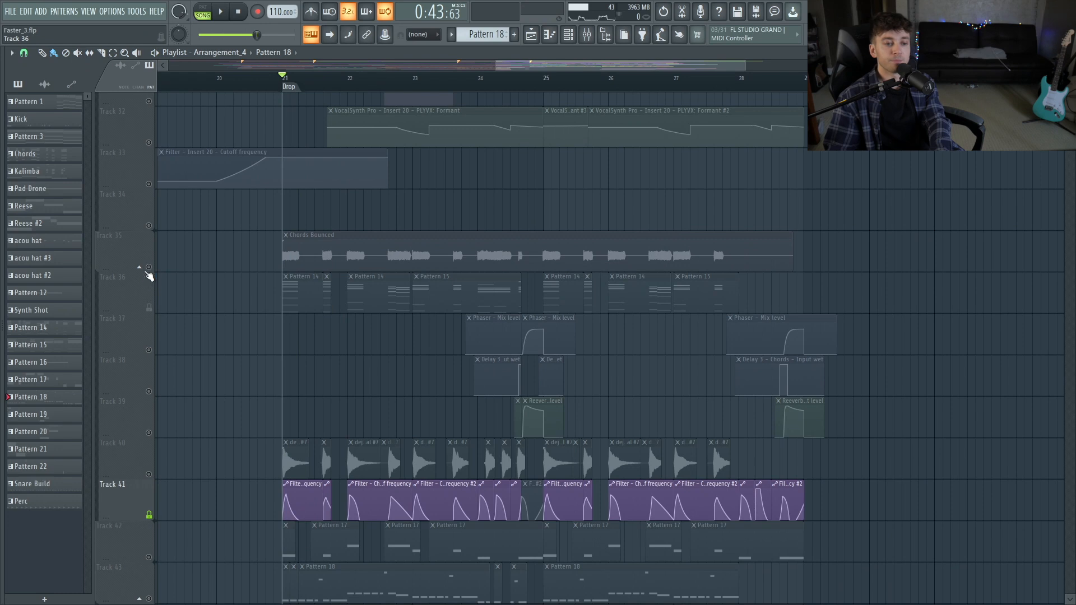
{"action": "left_click", "coordinate": [144, 271]}
{"action": "key", "text": "space"}
{"action": "key", "text": "space"}
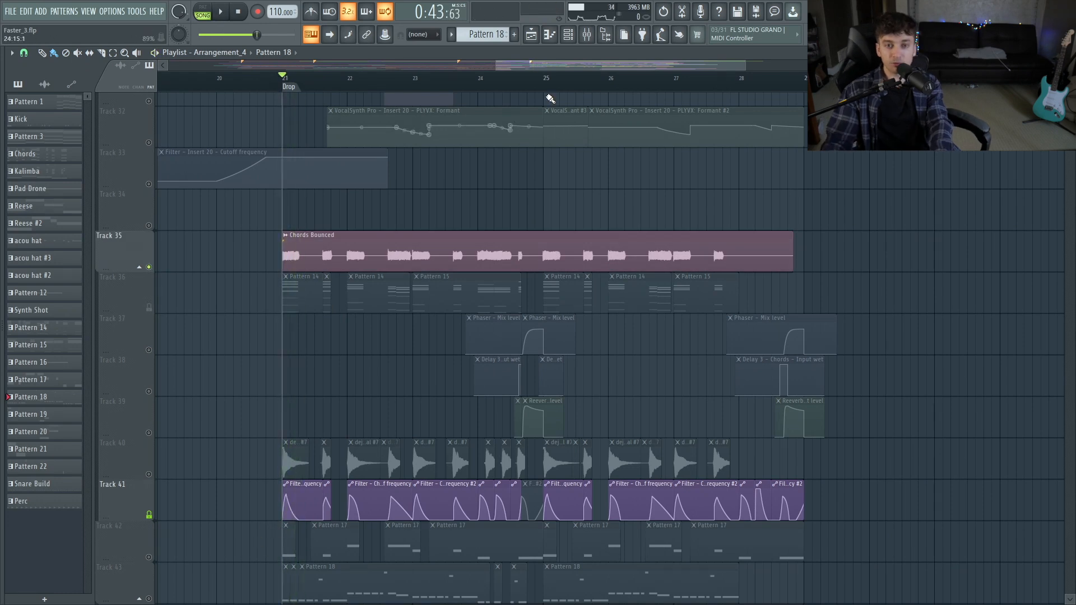
Step: Open the Fruity Filter on the Chords mixer track and close the mixer
{"action": "left_click", "coordinate": [587, 35]}
{"action": "left_click", "coordinate": [703, 378]}
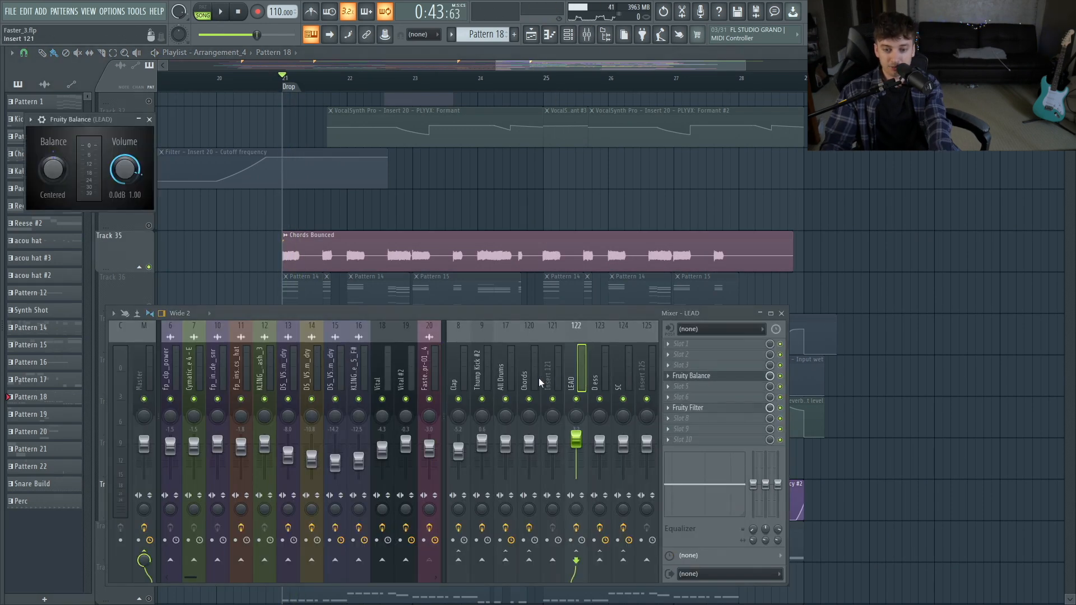
{"action": "left_click", "coordinate": [529, 380]}
{"action": "left_click", "coordinate": [712, 377]}
{"action": "left_click", "coordinate": [782, 314]}
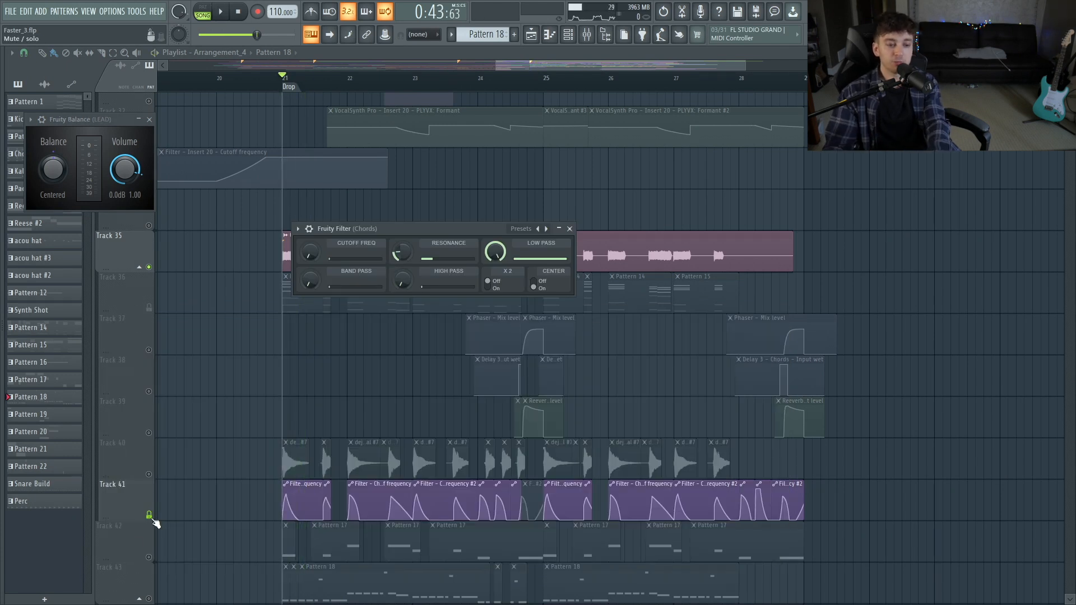
Step: Close the plugin windows and compare the bounced chords with and without the Track 41 filter cutoff automation
{"action": "key", "text": "F12"}
{"action": "key", "text": "space"}
{"action": "key", "text": "space"}
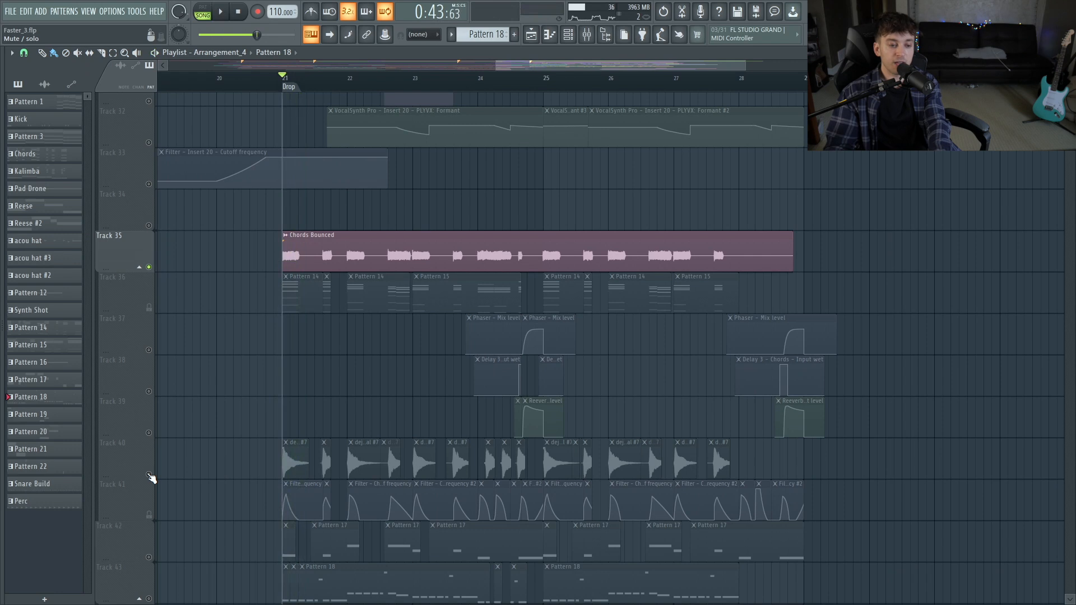
{"action": "left_click", "coordinate": [149, 517]}
{"action": "key", "text": "space"}
{"action": "key", "text": "space"}
Step: Unsolo all tracks, mute the Track 41 filter automation and play the full drop from bar 21
{"action": "right_click", "coordinate": [149, 516]}
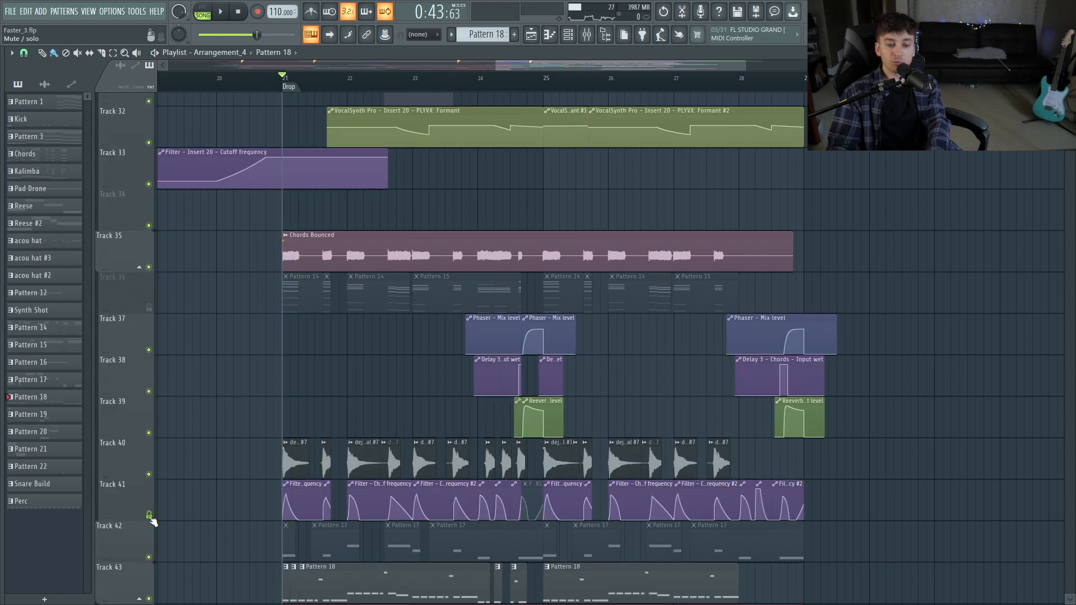
{"action": "left_click", "coordinate": [149, 517]}
{"action": "key", "text": "space"}
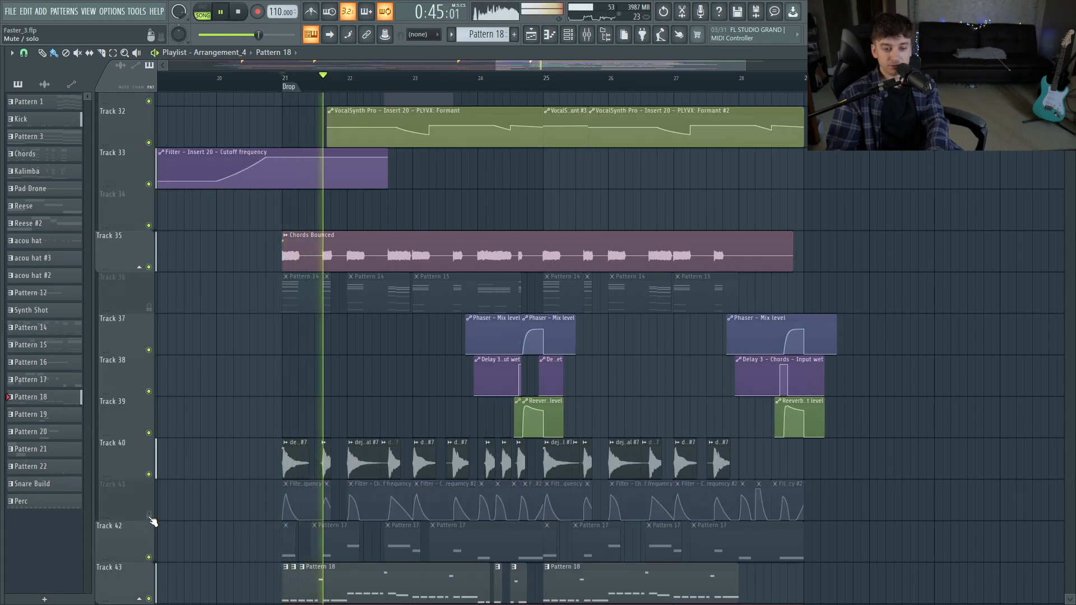
{"action": "key", "text": "space"}
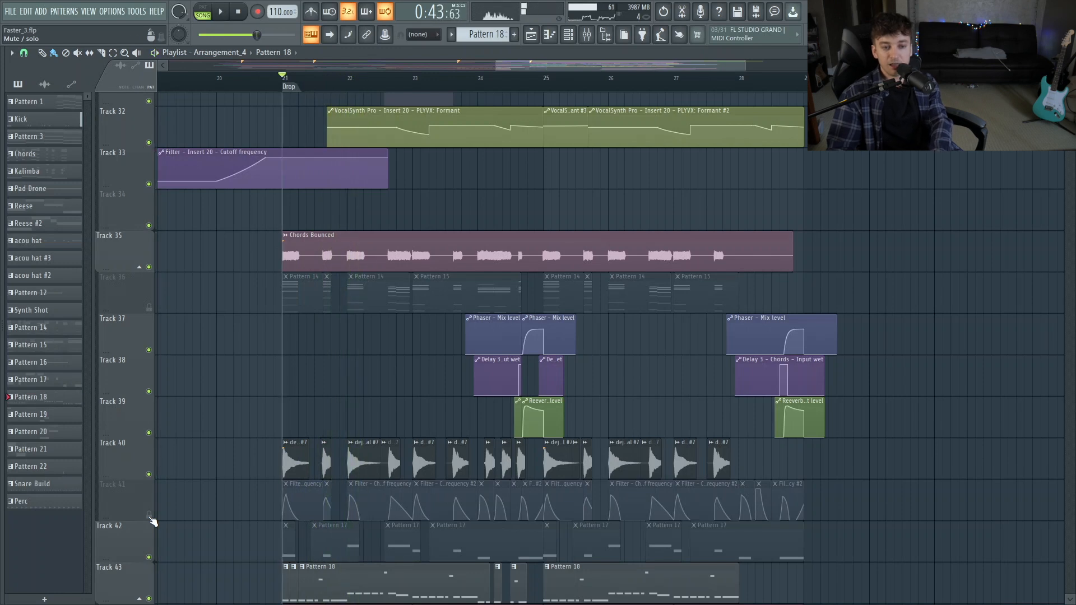
Step: Solo the chords group with the Track 41 automation active again and play it from the middle of bar 24
{"action": "right_click", "coordinate": [150, 516]}
{"action": "left_click", "coordinate": [510, 79]}
{"action": "key", "text": "space"}
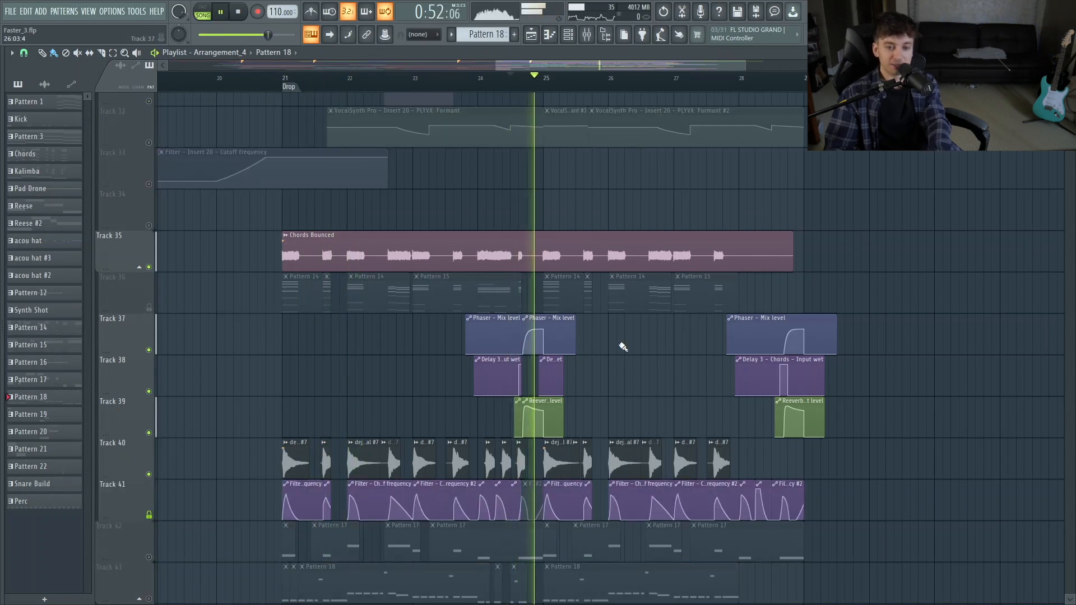
{"action": "key", "text": "space"}
Step: Mute the Track 39 Reeverb 2 and Track 37 Phaser automation and play the last chord stab before bar 25
{"action": "scroll", "coordinate": [505, 499], "scroll_direction": "up", "scroll_amount": 5}
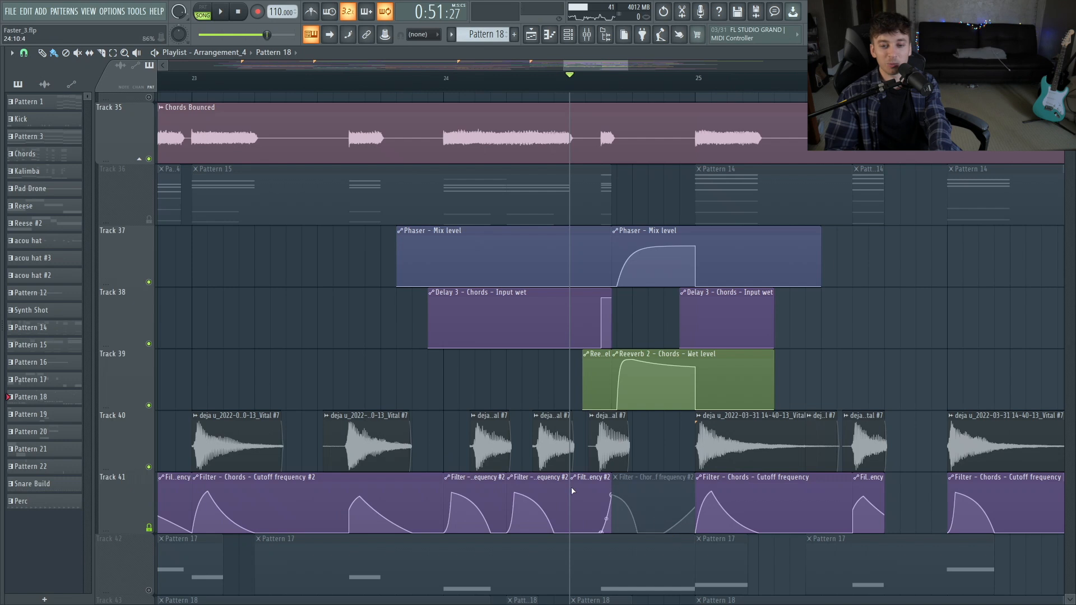
{"action": "scroll", "coordinate": [585, 165], "scroll_direction": "up", "scroll_amount": 2}
{"action": "left_click", "coordinate": [396, 90]}
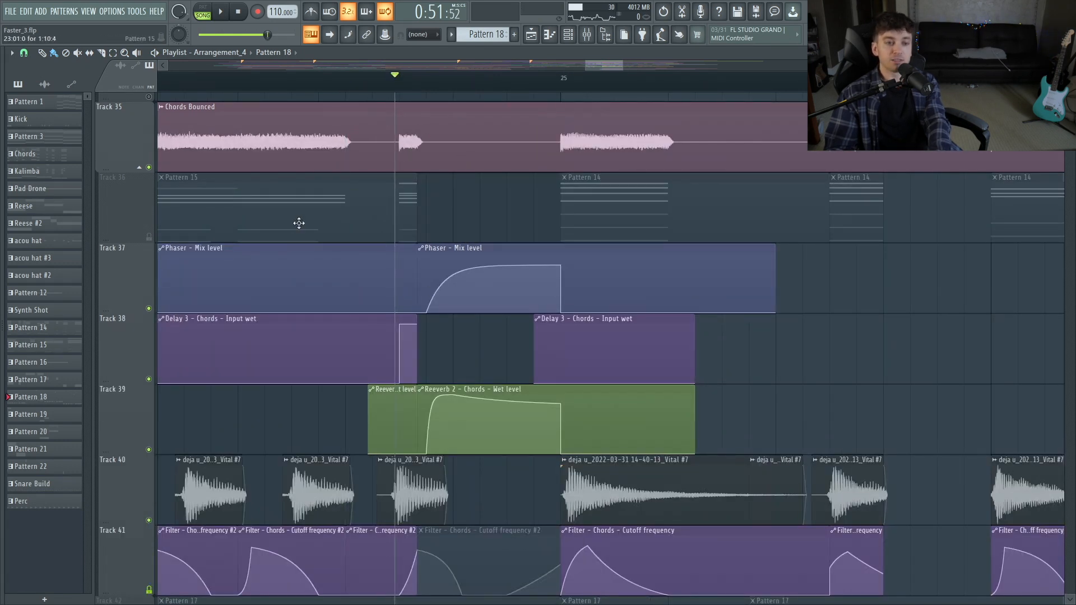
{"action": "left_click", "coordinate": [149, 449]}
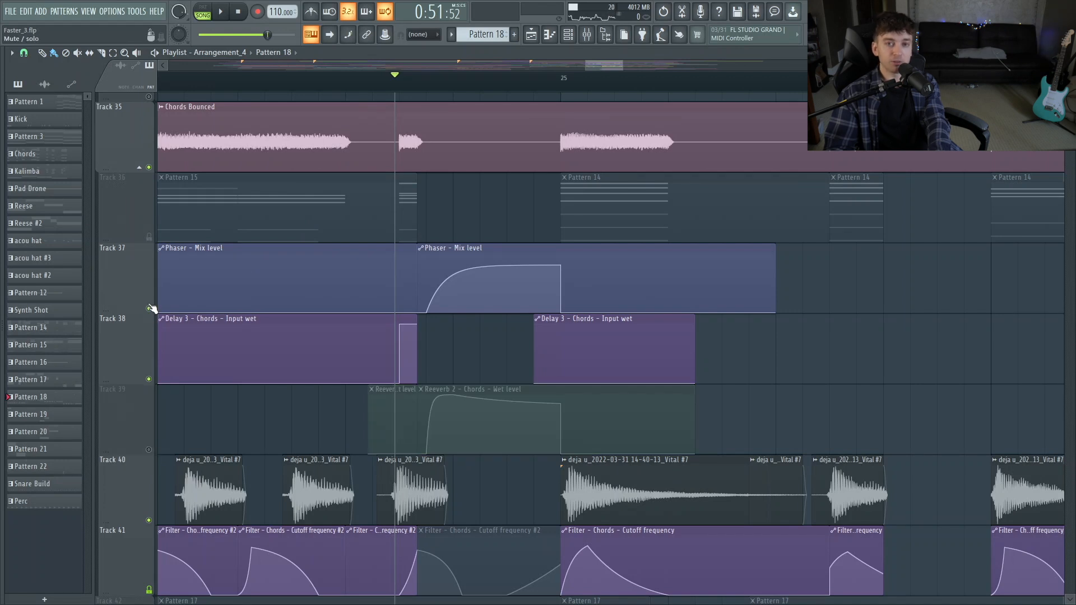
{"action": "left_click", "coordinate": [149, 310]}
{"action": "key", "text": "space"}
{"action": "key", "text": "space"}
Step: Unmute the Track 39 reverb automation and the Track 37 phaser automation one at a time, playing the chord stab after each
{"action": "left_click", "coordinate": [148, 449]}
{"action": "key", "text": "space"}
{"action": "key", "text": "space"}
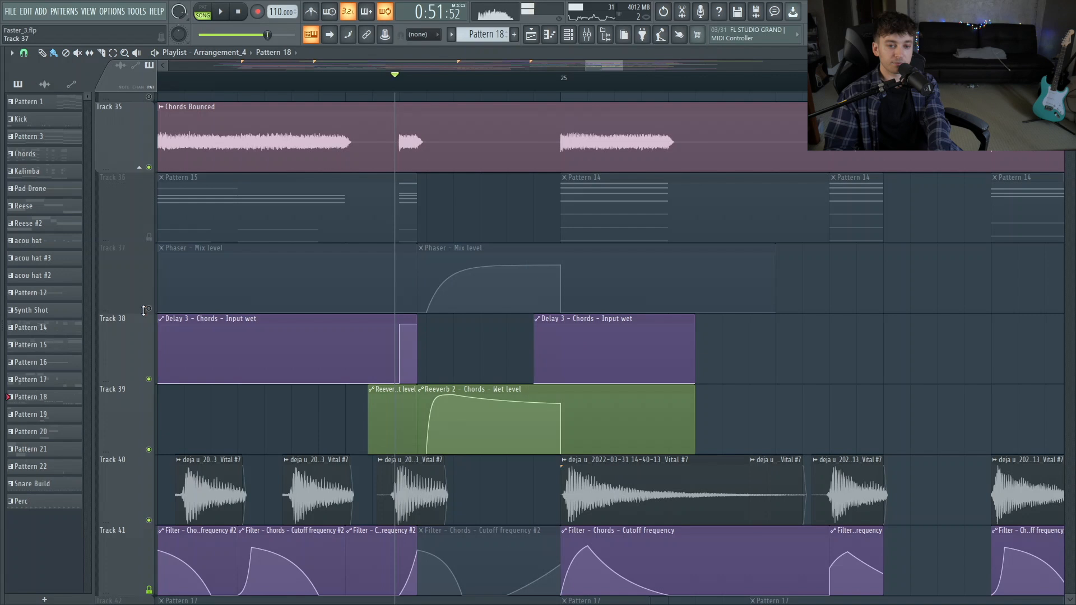
{"action": "left_click", "coordinate": [149, 308]}
{"action": "key", "text": "space"}
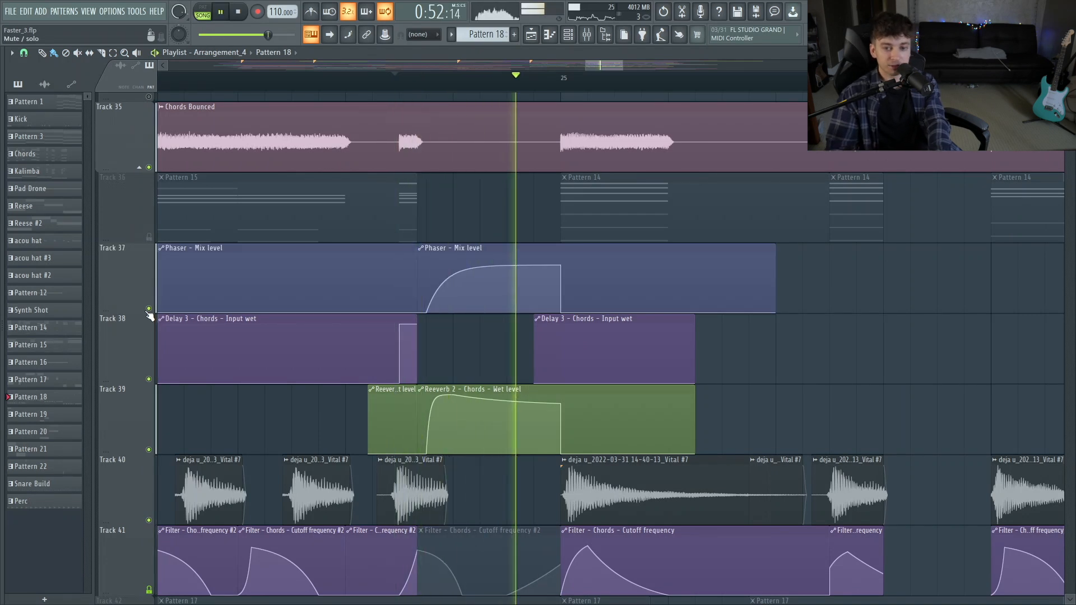
{"action": "key", "text": "space"}
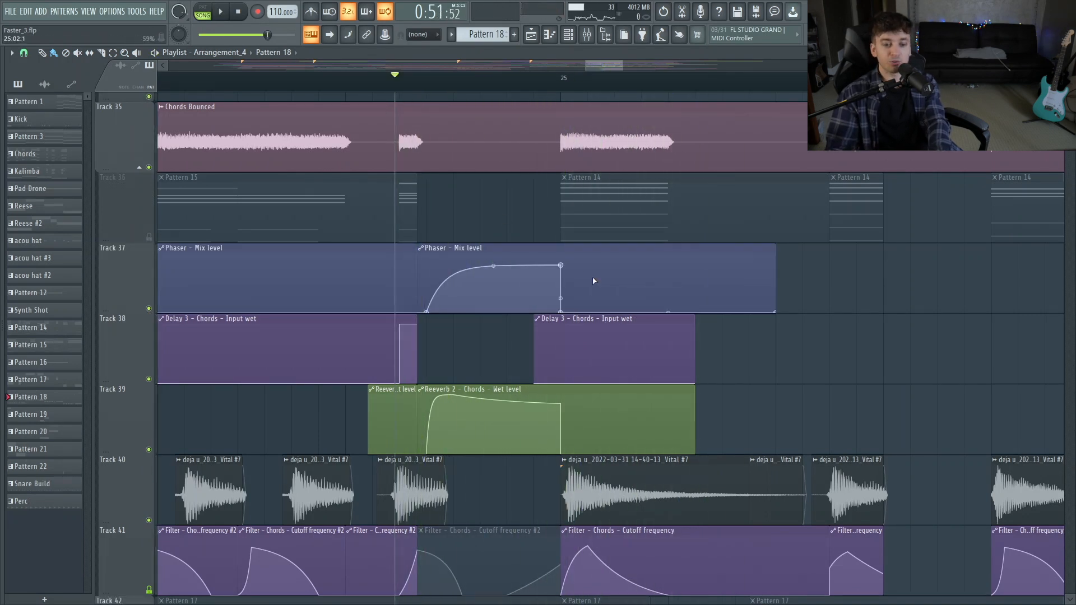
Step: Bring up the Vital #8 bass instrument beside the playlist clips and try its Cutoff macro
{"action": "scroll", "coordinate": [594, 281], "scroll_direction": "down", "scroll_amount": 4}
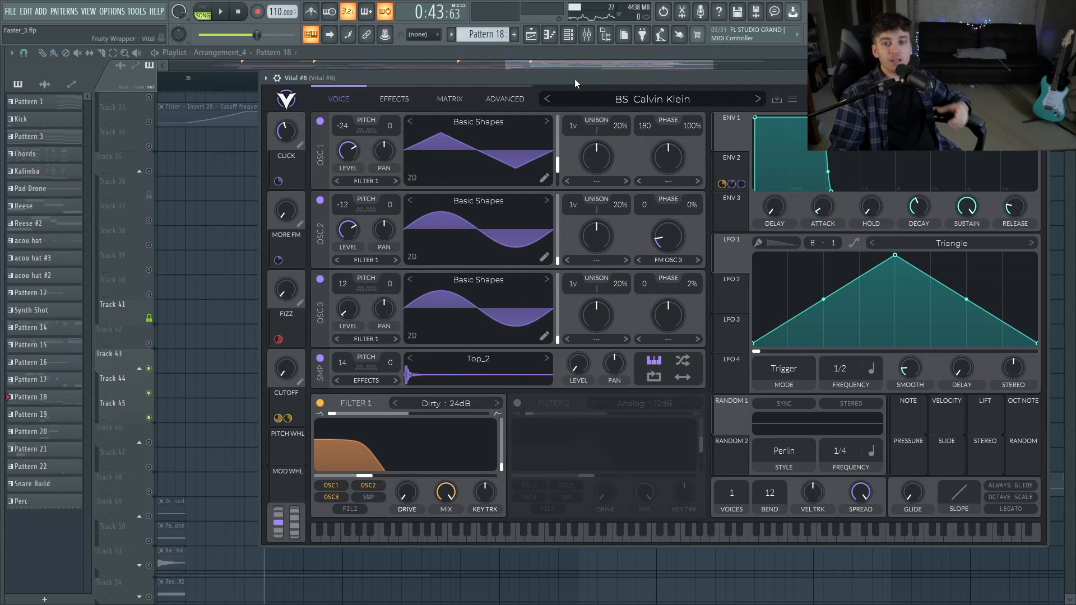
{"action": "left_click_drag", "start_coordinate": [574, 79], "coordinate": [556, 79]}
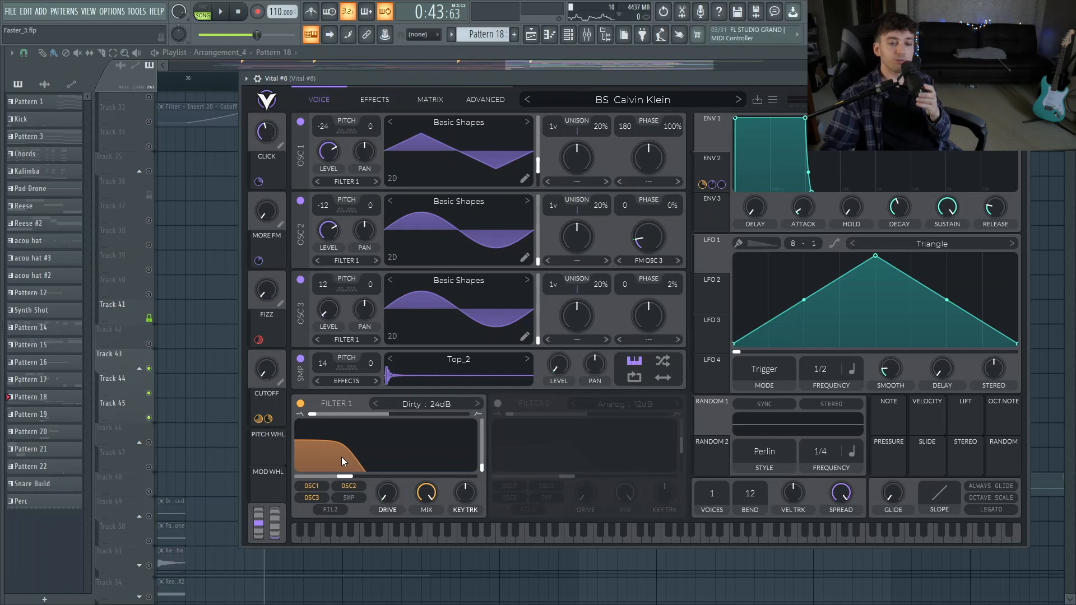
{"action": "left_click_drag", "start_coordinate": [435, 79], "coordinate": [774, 86]}
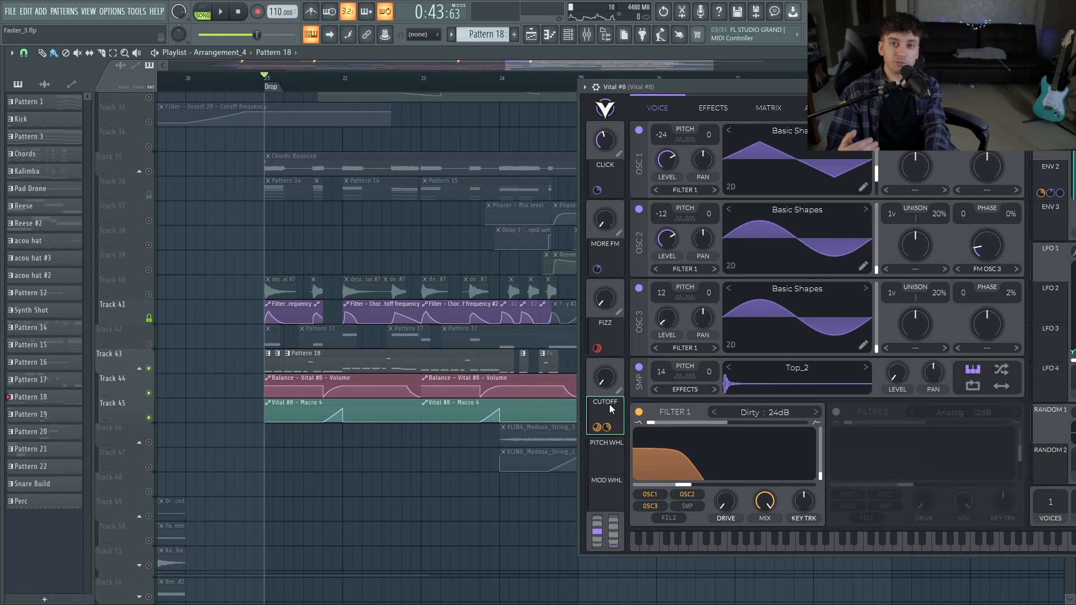
{"action": "left_click_drag", "start_coordinate": [605, 378], "coordinate": [642, 455]}
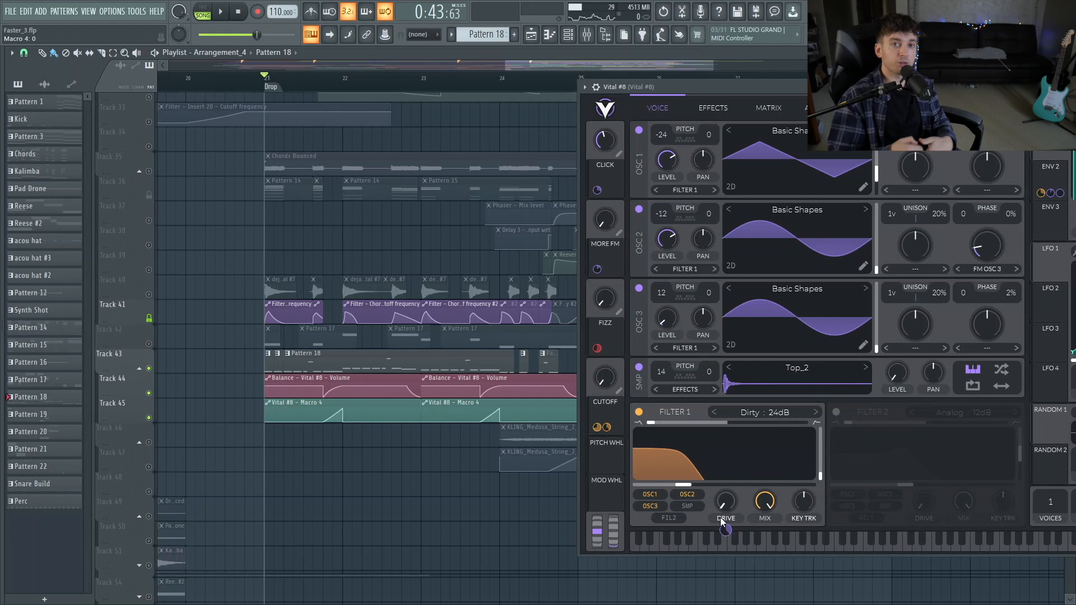
Step: Play the soloed Vital #8 bass group from late in bar 21 and watch the Macro 4 automation move the filter
{"action": "left_click", "coordinate": [324, 81]}
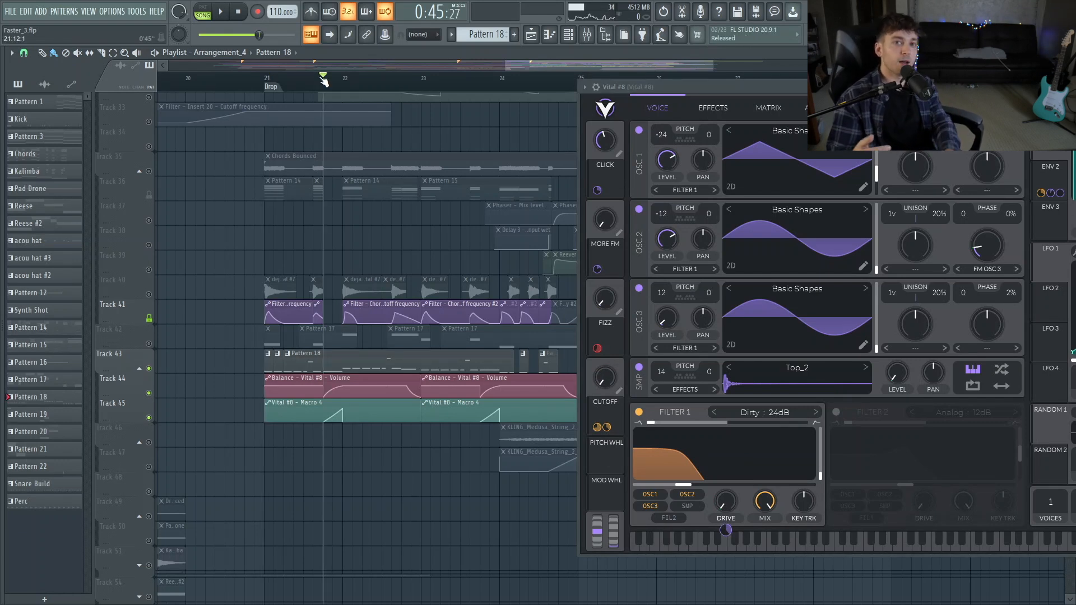
{"action": "key", "text": "space"}
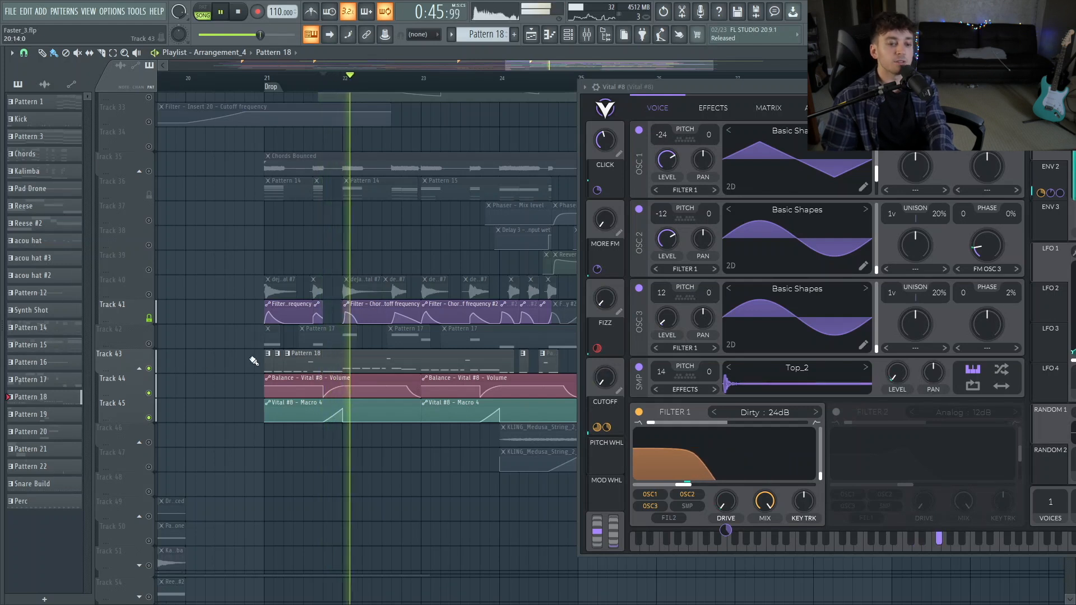
{"action": "key", "text": "space"}
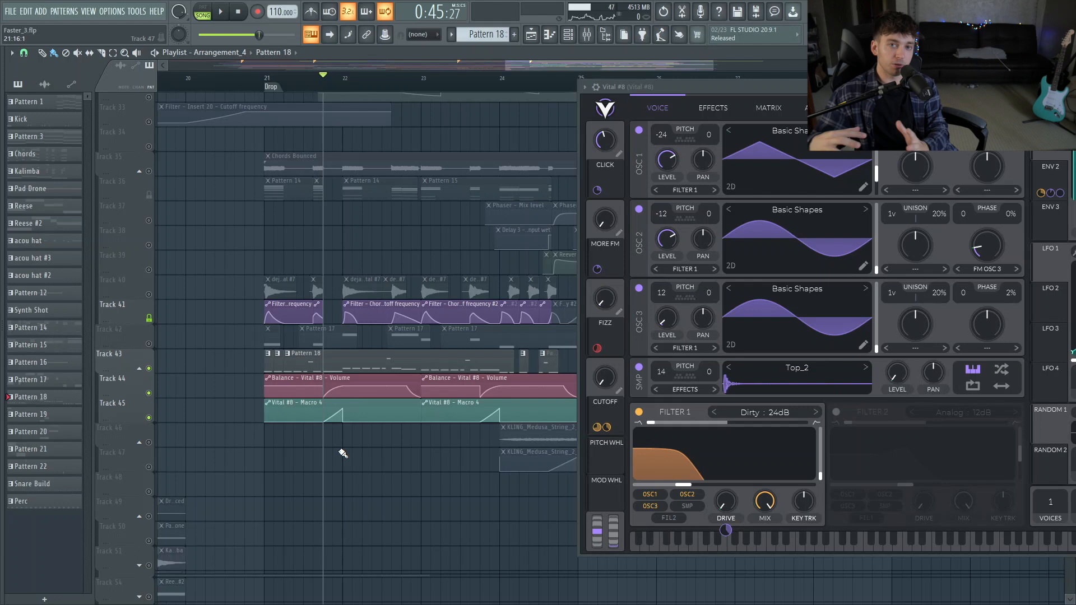
{"action": "key", "text": "space"}
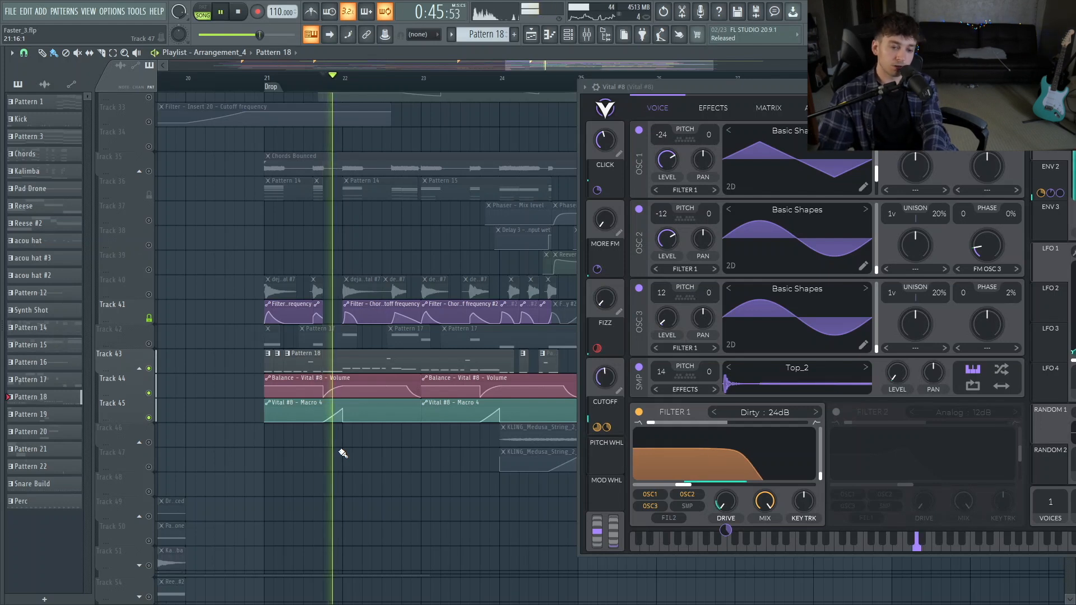
Step: Replay the soloed Vital #8 bass, restore the full mix and play the drop with all layers
{"action": "key", "text": "space"}
{"action": "key", "text": "space"}
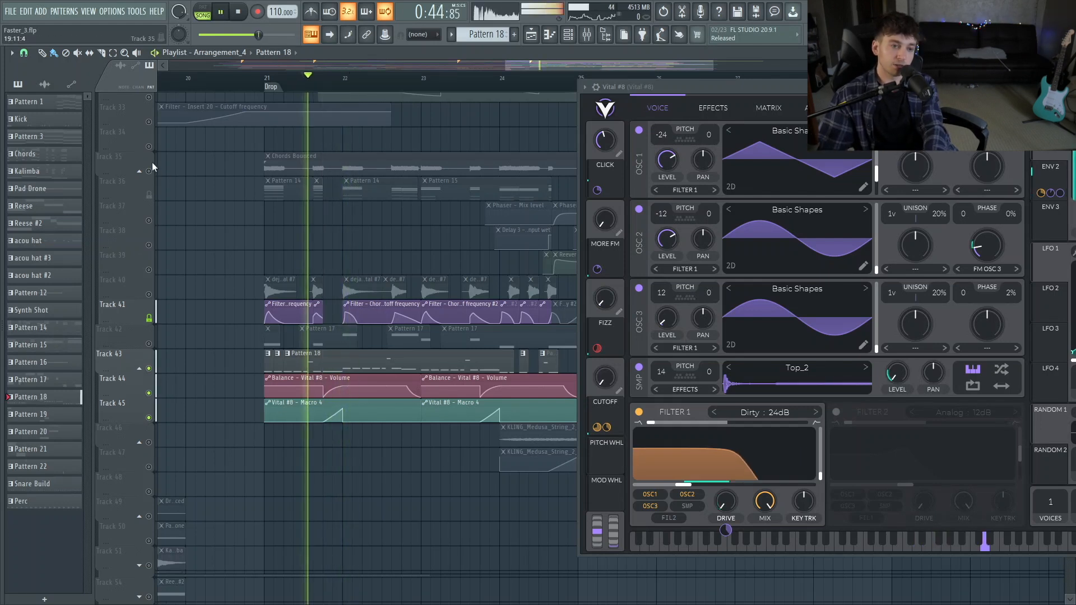
{"action": "key", "text": "space"}
{"action": "right_click", "coordinate": [149, 147]}
{"action": "key", "text": "space"}
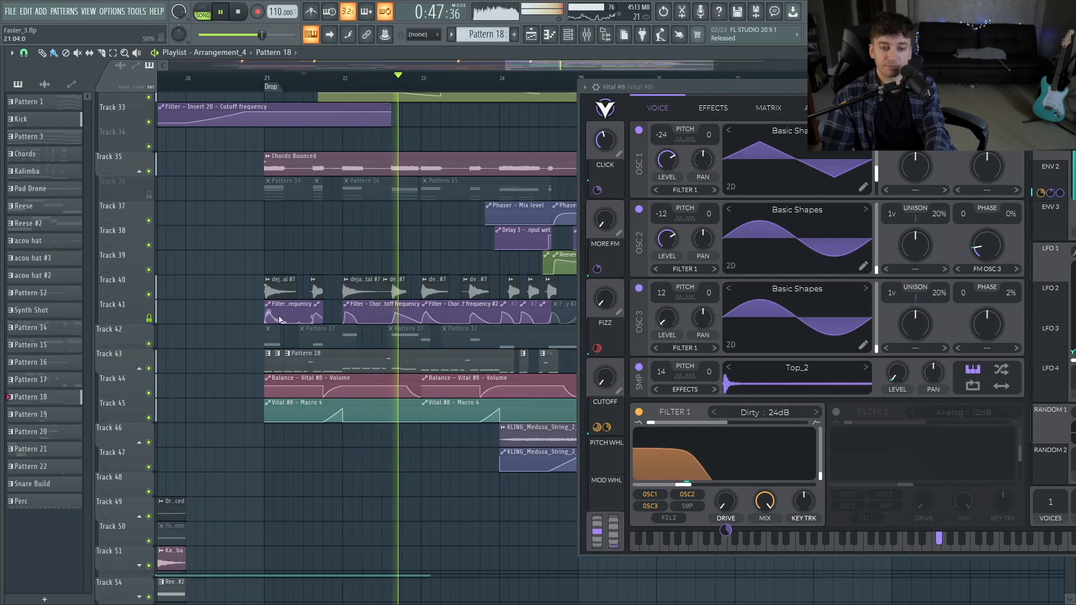
Step: Solo the Chords Bounced group with its effect automation and play it from just before bar 24
{"action": "left_click", "coordinate": [496, 85]}
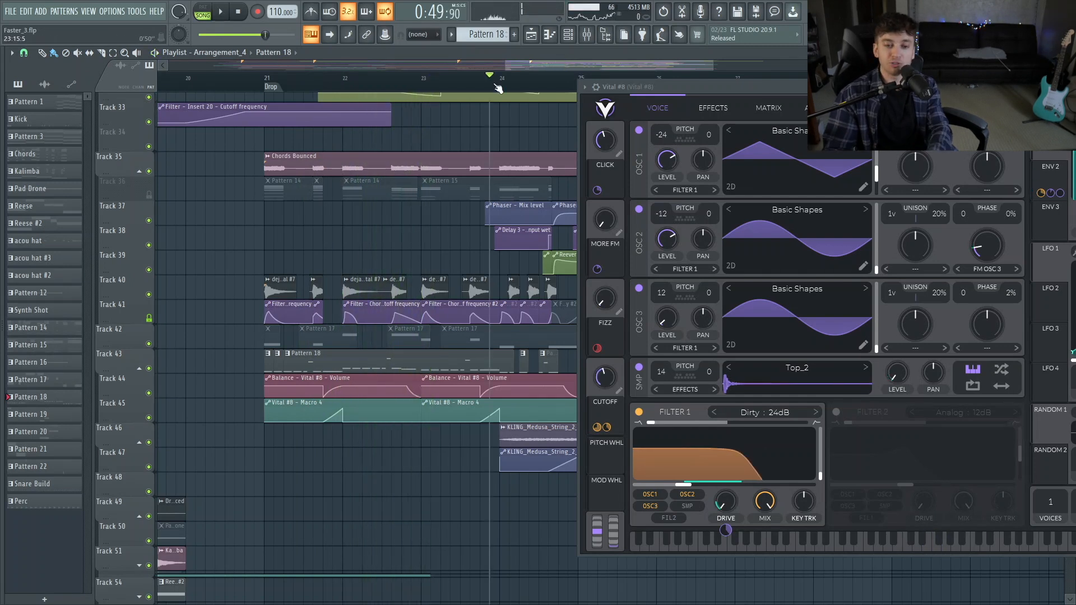
{"action": "right_click", "coordinate": [149, 295]}
{"action": "key", "text": "space"}
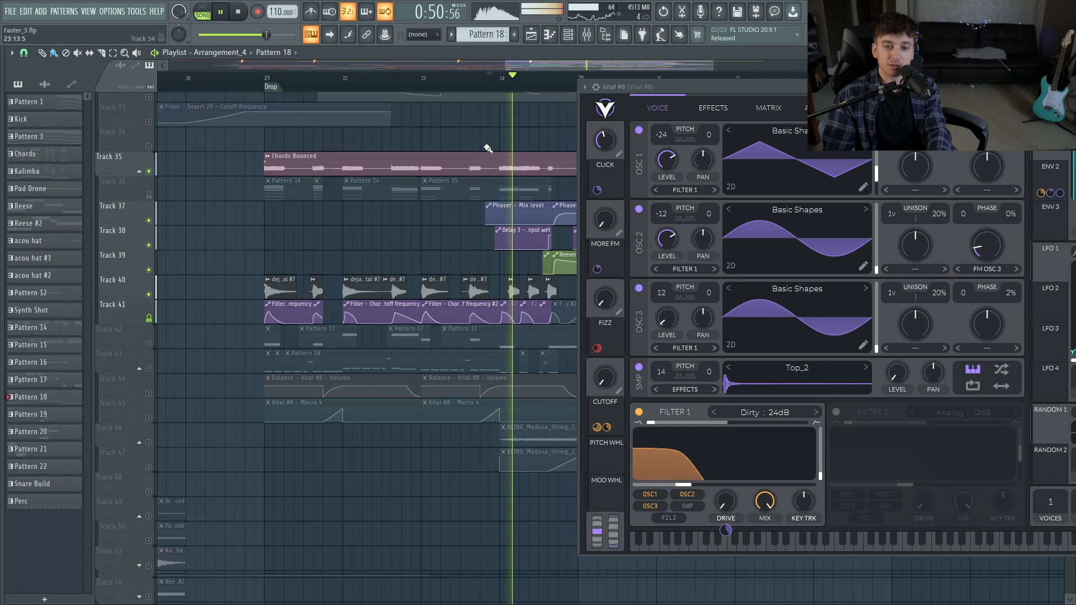
{"action": "key", "text": "space"}
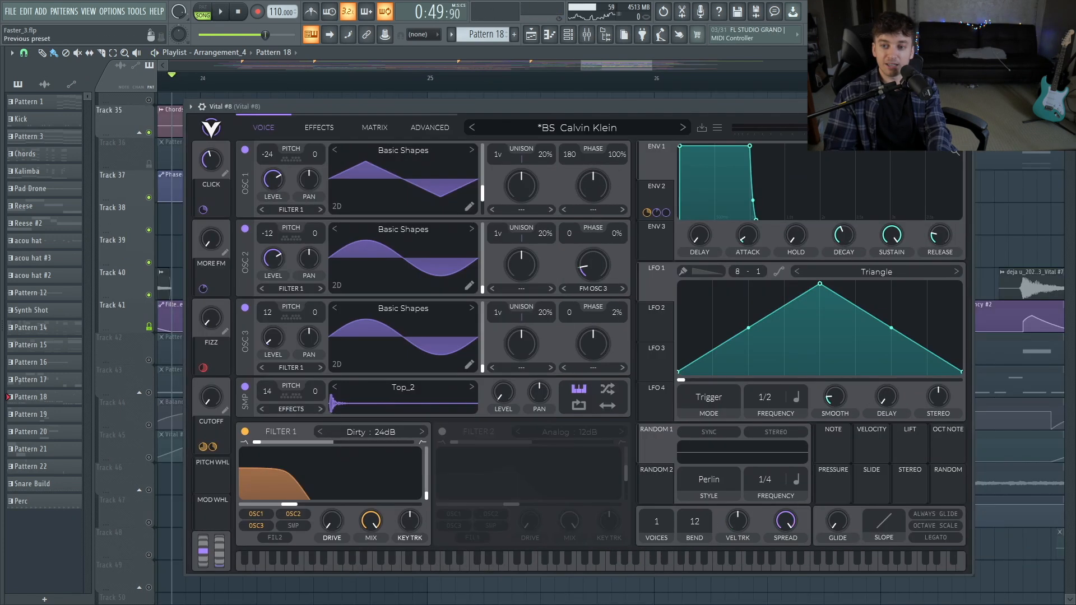
Step: Close the Vital #8 window, replay the chord section from just before bar 24 and play it again with all tracks on
{"action": "key", "text": "Escape"}
{"action": "key", "text": "space"}
{"action": "key", "text": "space"}
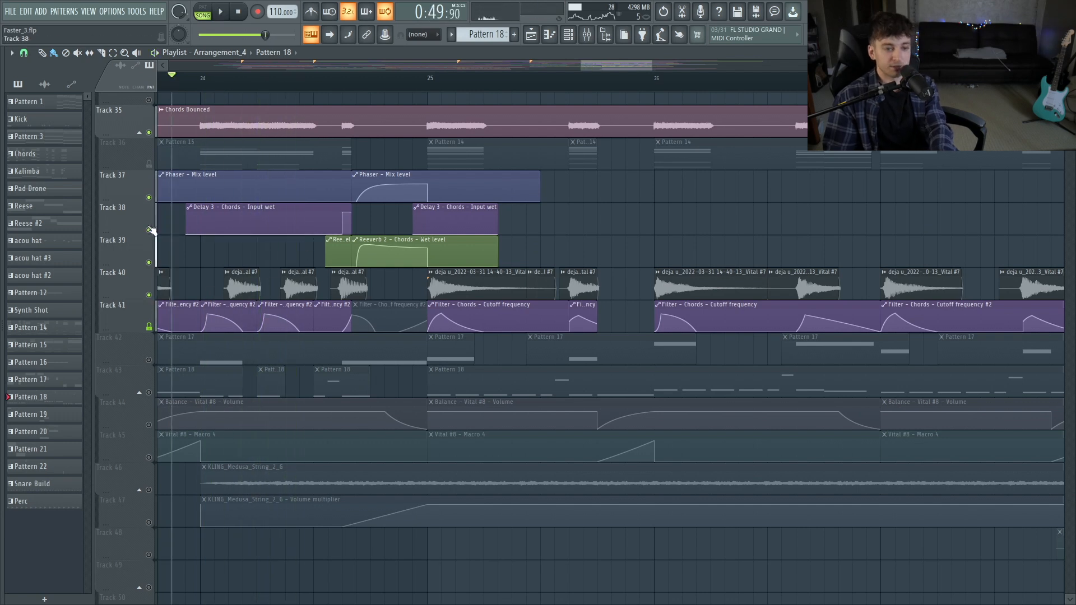
{"action": "left_click", "coordinate": [149, 230]}
{"action": "key", "text": "space"}
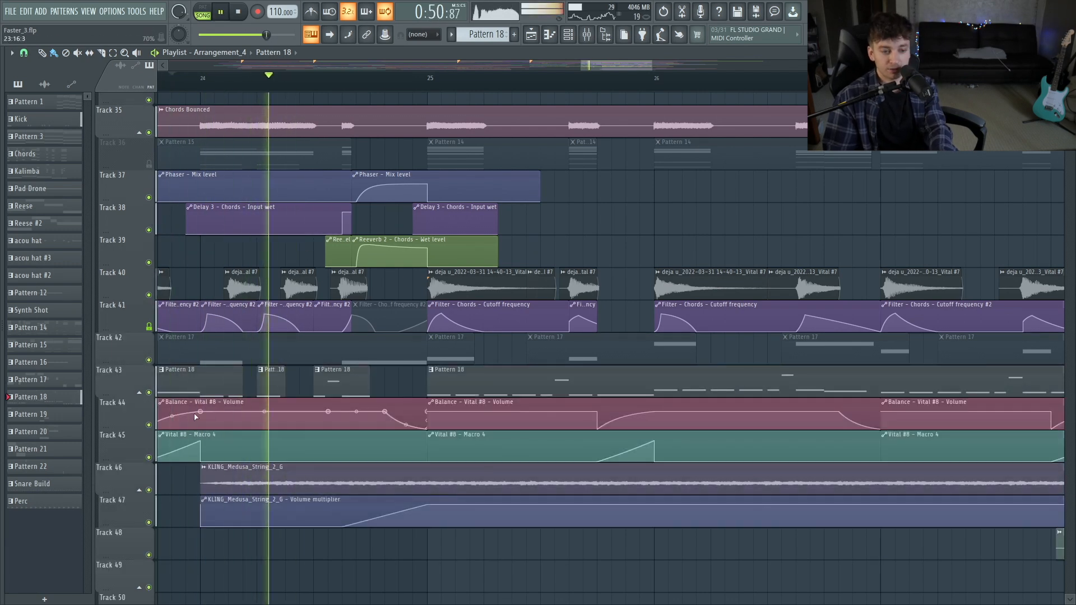
Step: Isolate the KLING_Medusa_String_2_6 layer and its volume automation, unmute the Track 48 cymbal transition and play them from just before bar 24
{"action": "scroll", "coordinate": [194, 415], "scroll_direction": "up", "scroll_amount": 5}
{"action": "scroll", "coordinate": [194, 414], "scroll_direction": "down", "scroll_amount": 5}
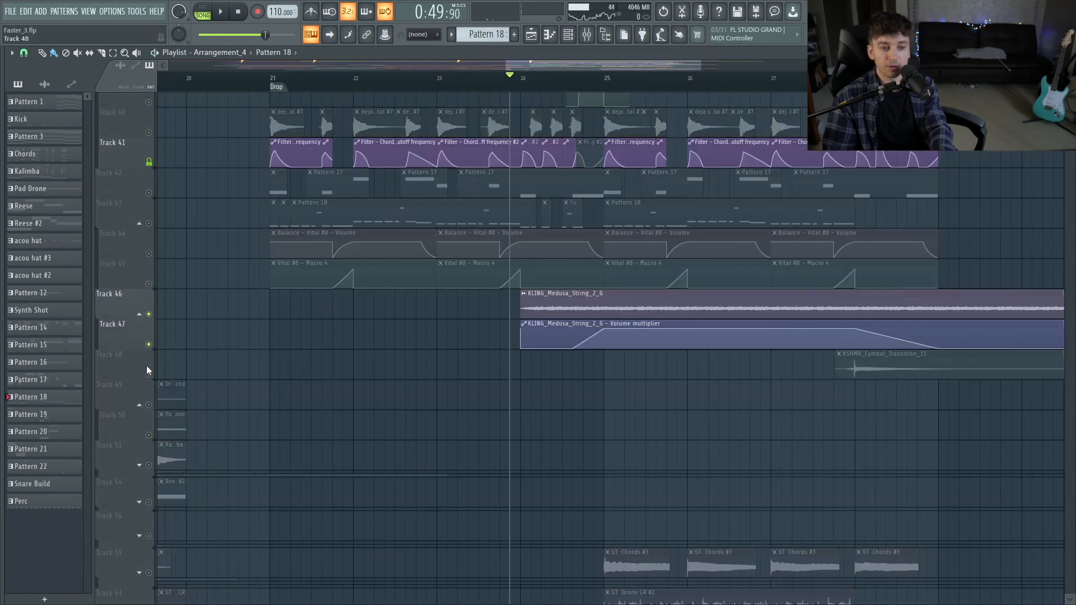
{"action": "left_click", "coordinate": [149, 373]}
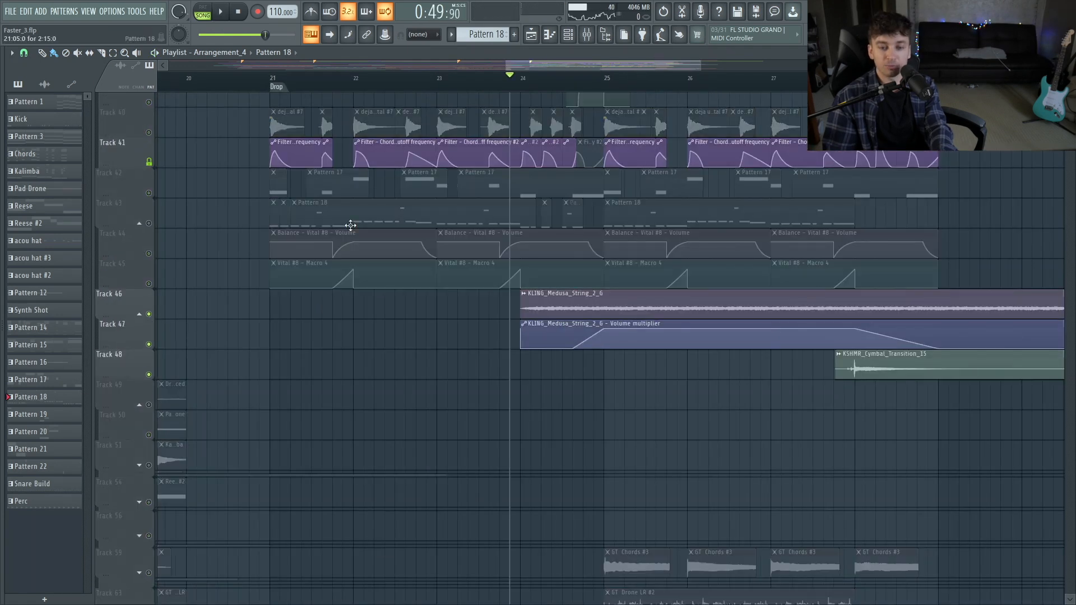
{"action": "key", "text": "space"}
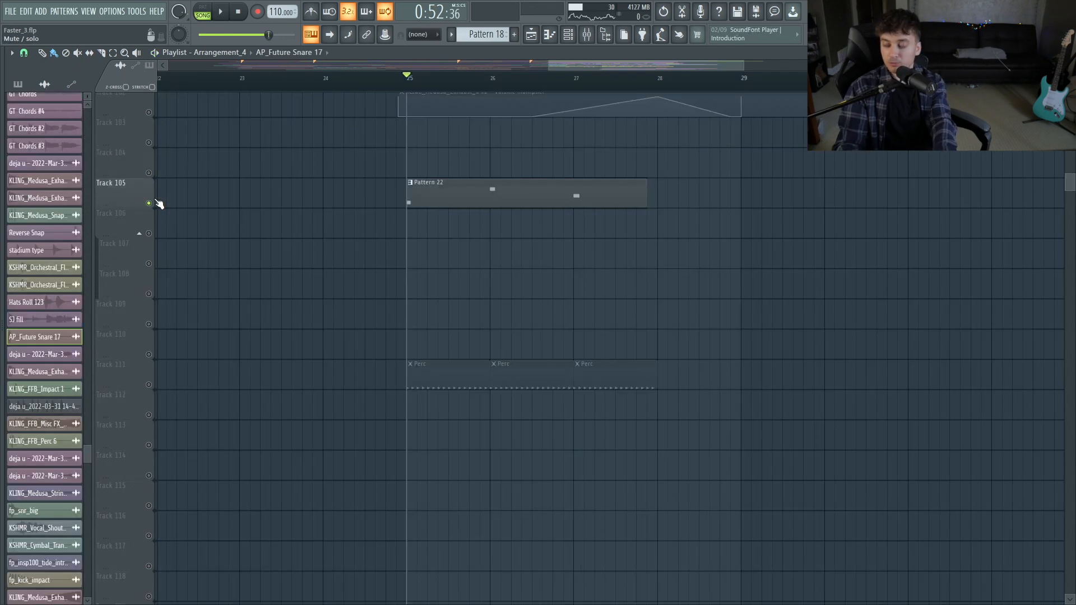
Step: Play the soloed Pattern 22 from bar 25 and examine its Serum instrument with the SYNTH Classic Stab 3 preset
{"action": "key", "text": "space"}
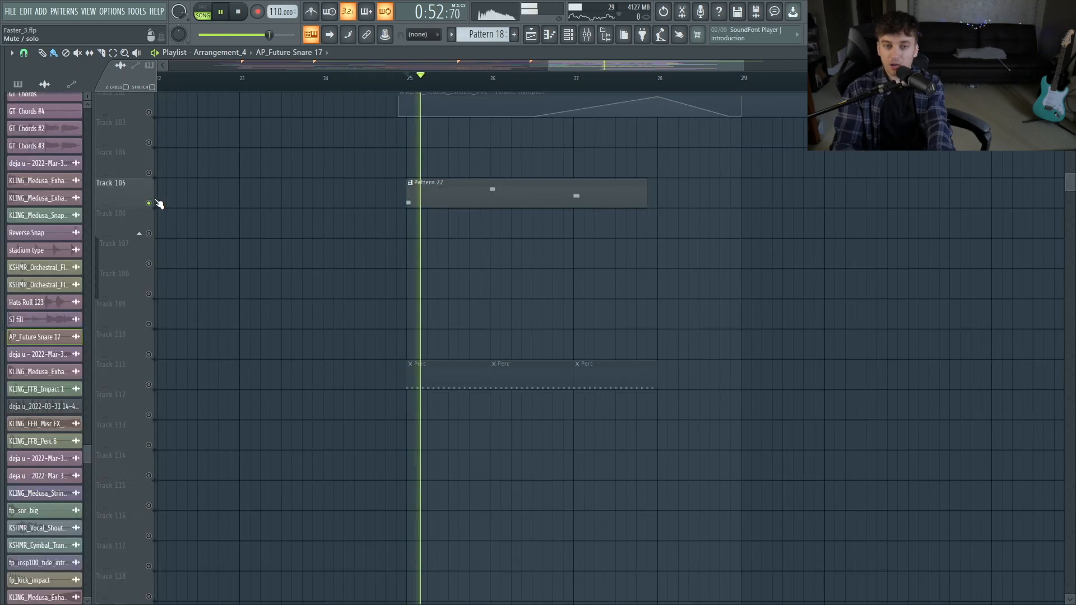
{"action": "left_click", "coordinate": [568, 34]}
{"action": "left_click", "coordinate": [728, 208]}
{"action": "left_click", "coordinate": [721, 151]}
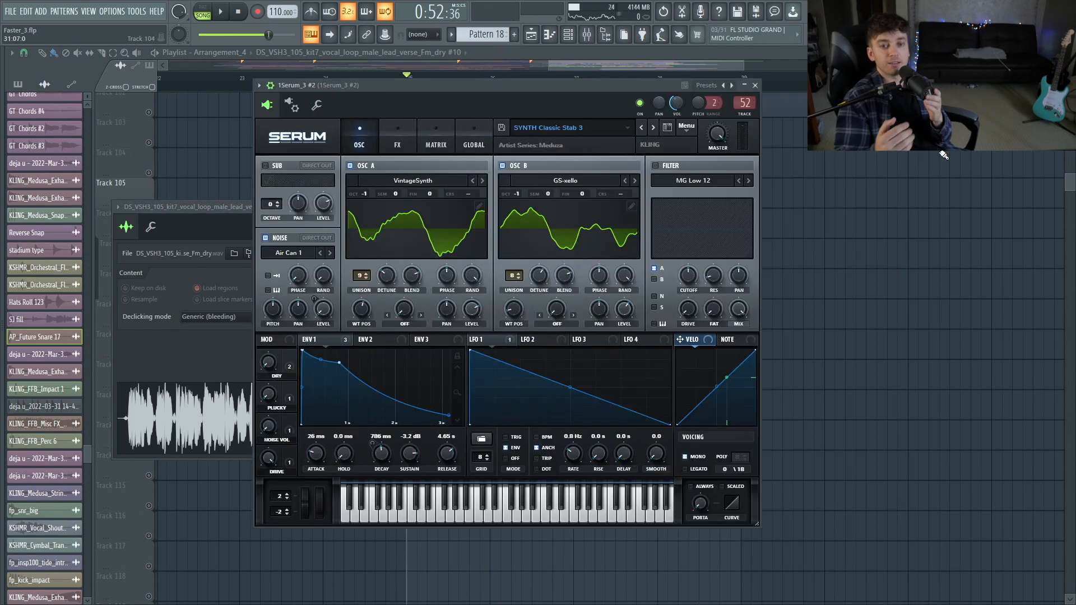
{"action": "left_click", "coordinate": [756, 85]}
{"action": "left_click", "coordinate": [430, 203]}
Step: Play the full arrangement from around bar 13 and look over the riser, drone and percussion tracks leading into the build
{"action": "key", "text": "space"}
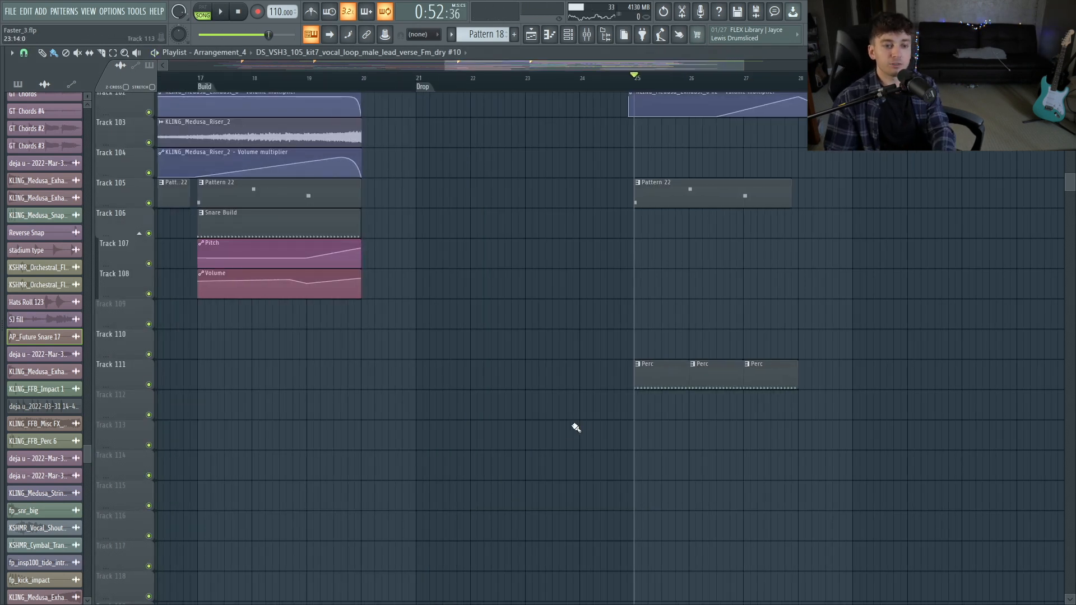
{"action": "left_click_drag", "start_coordinate": [588, 424], "coordinate": [300, 96]}
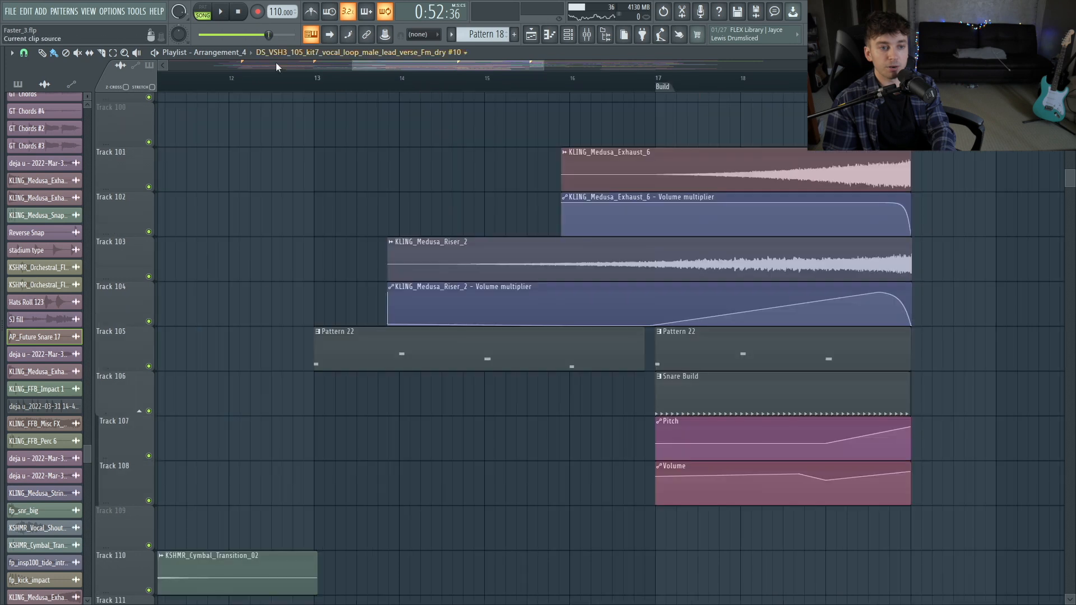
{"action": "key", "text": "space"}
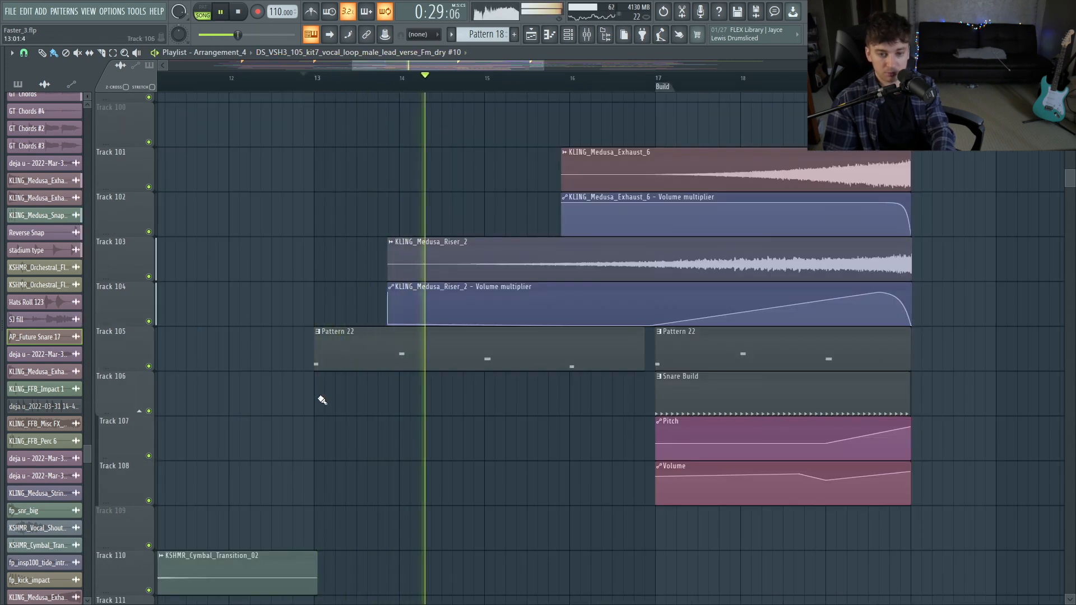
{"action": "scroll", "coordinate": [413, 445], "scroll_direction": "up", "scroll_amount": 13}
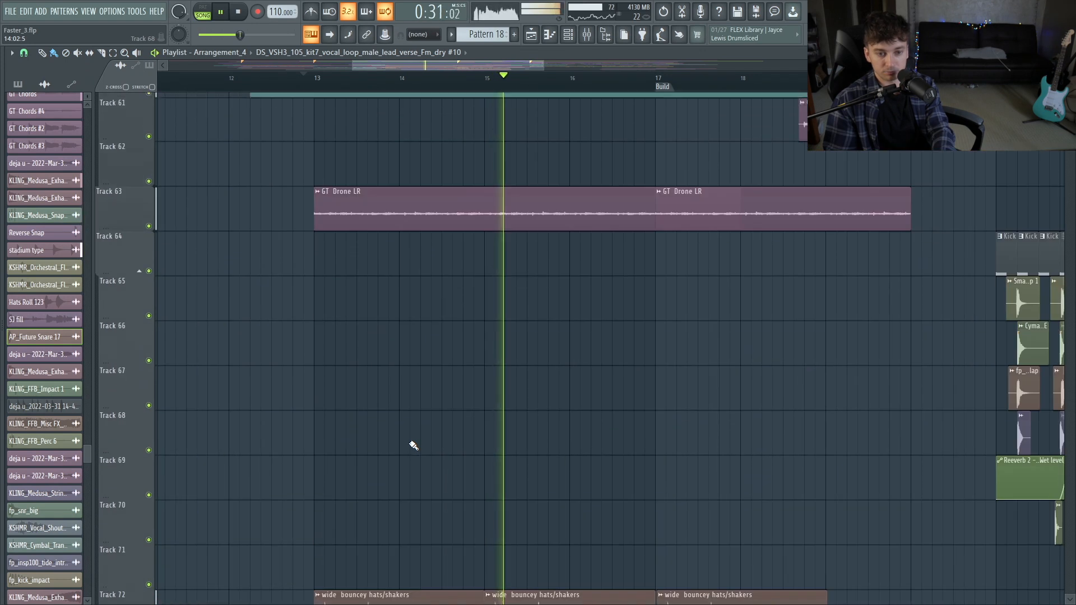
{"action": "scroll", "coordinate": [413, 445], "scroll_direction": "up", "scroll_amount": 3}
{"action": "scroll", "coordinate": [413, 446], "scroll_direction": "up", "scroll_amount": 2}
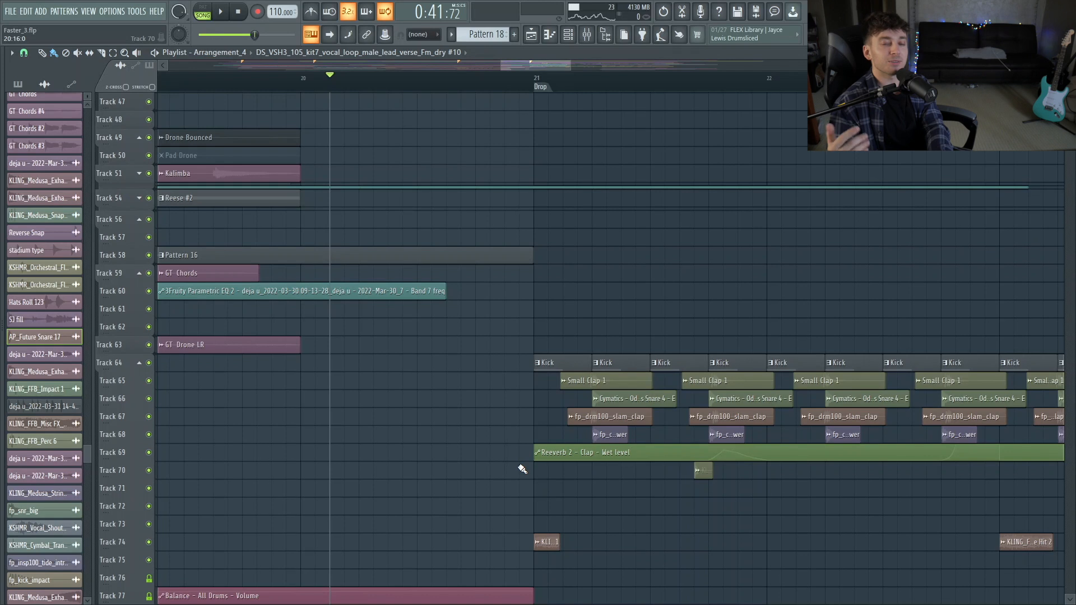
Step: Play the lead-in to the drop from late bar 19 with the Track 99 drum fill muted, and unmute the fill
{"action": "scroll", "coordinate": [531, 413], "scroll_direction": "down", "scroll_amount": 6}
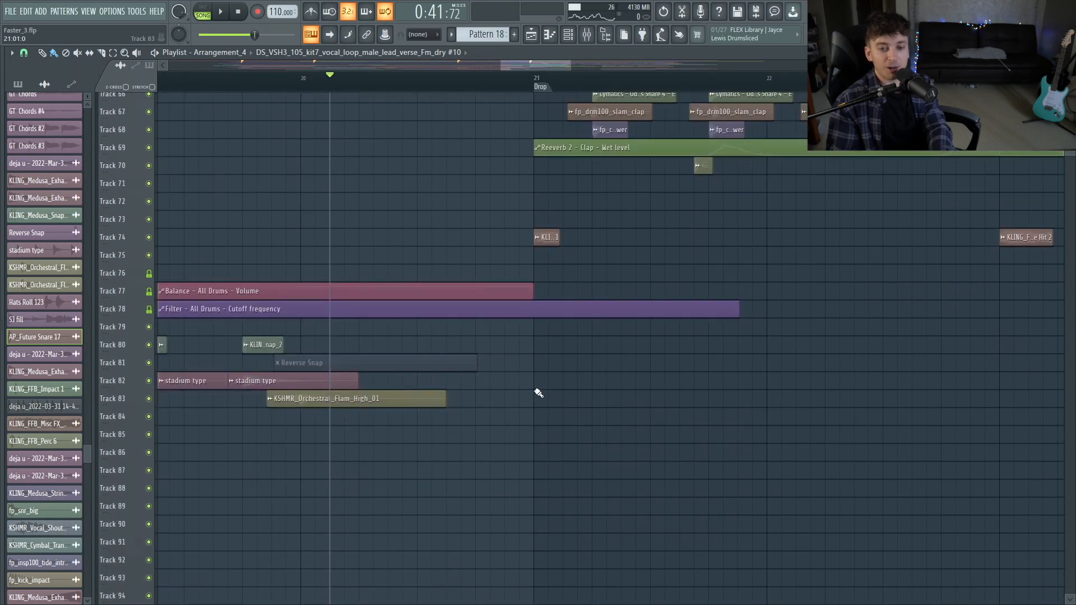
{"action": "left_click", "coordinate": [409, 85]}
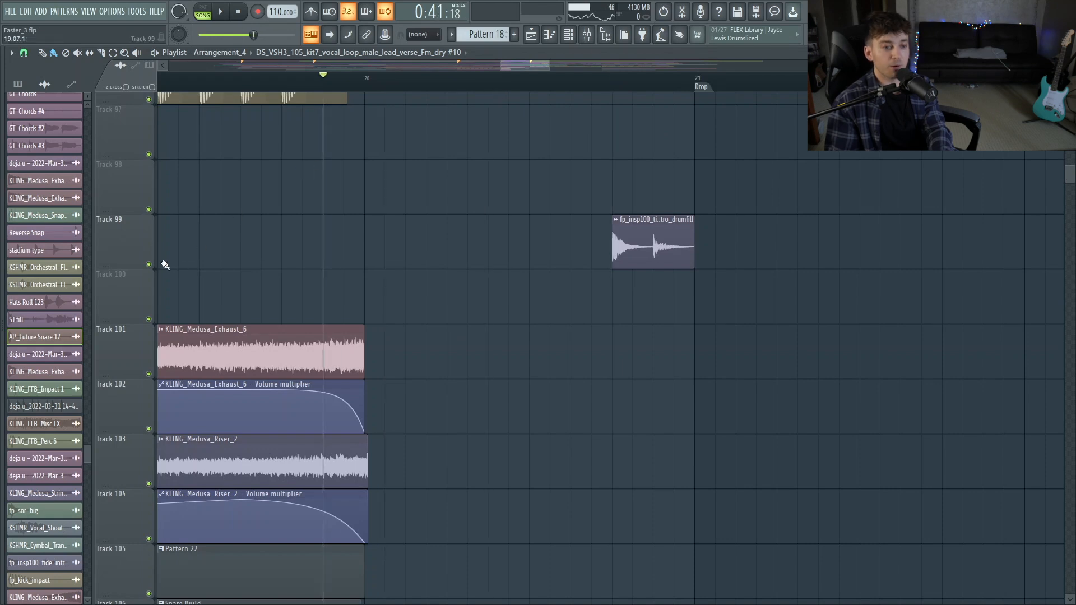
{"action": "left_click", "coordinate": [149, 265]}
{"action": "key", "text": "space"}
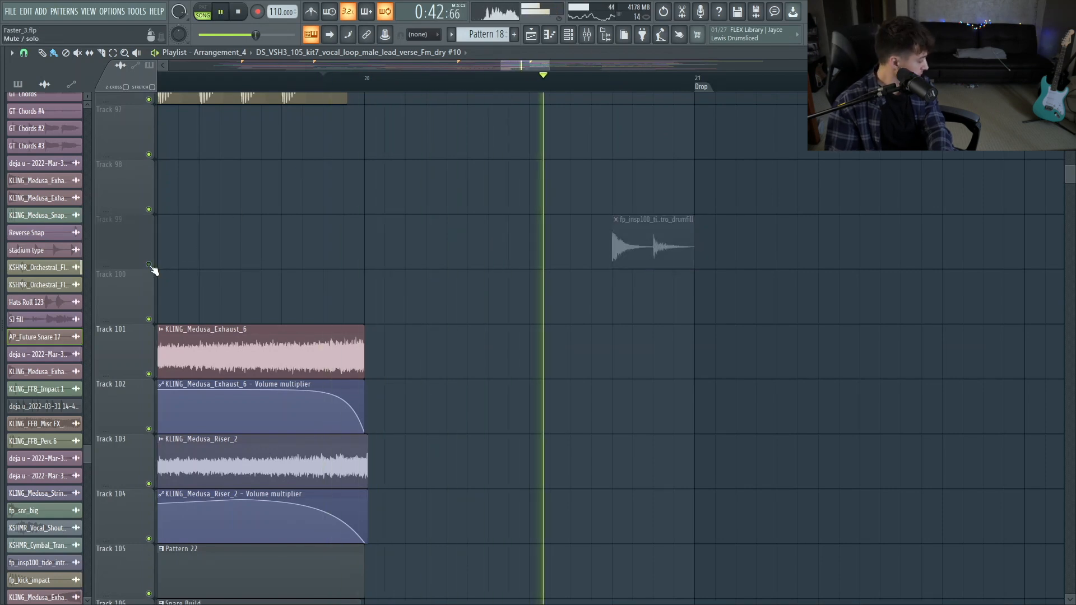
{"action": "key", "text": "space"}
{"action": "left_click", "coordinate": [149, 264]}
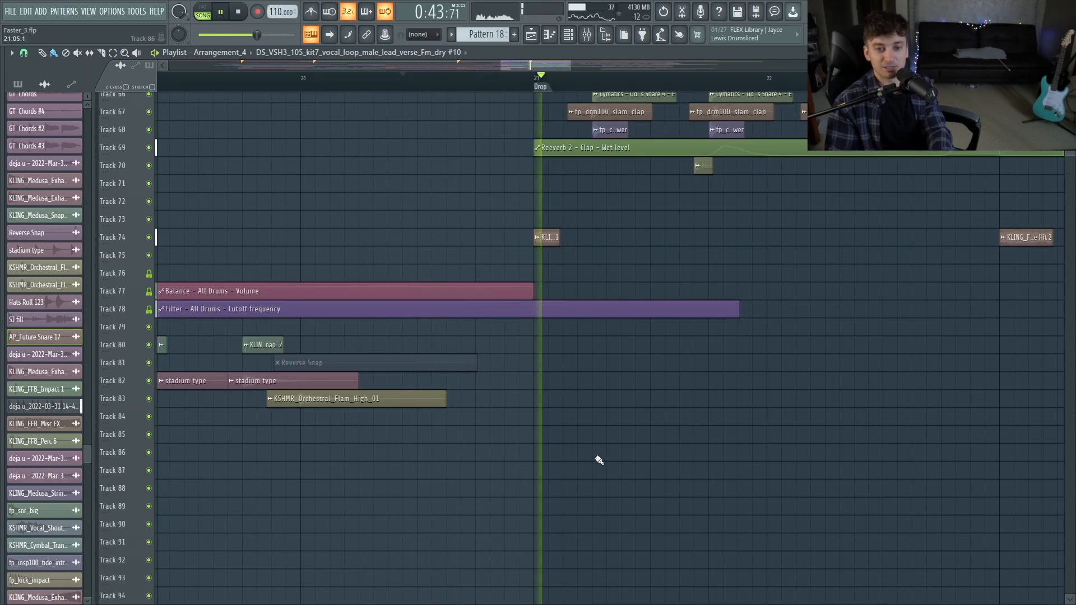
Step: Expand the Track 51 Kalimba group and play the isolated drone and Kalimba parts from bar 13
{"action": "scroll", "coordinate": [599, 460], "scroll_direction": "up", "scroll_amount": 12}
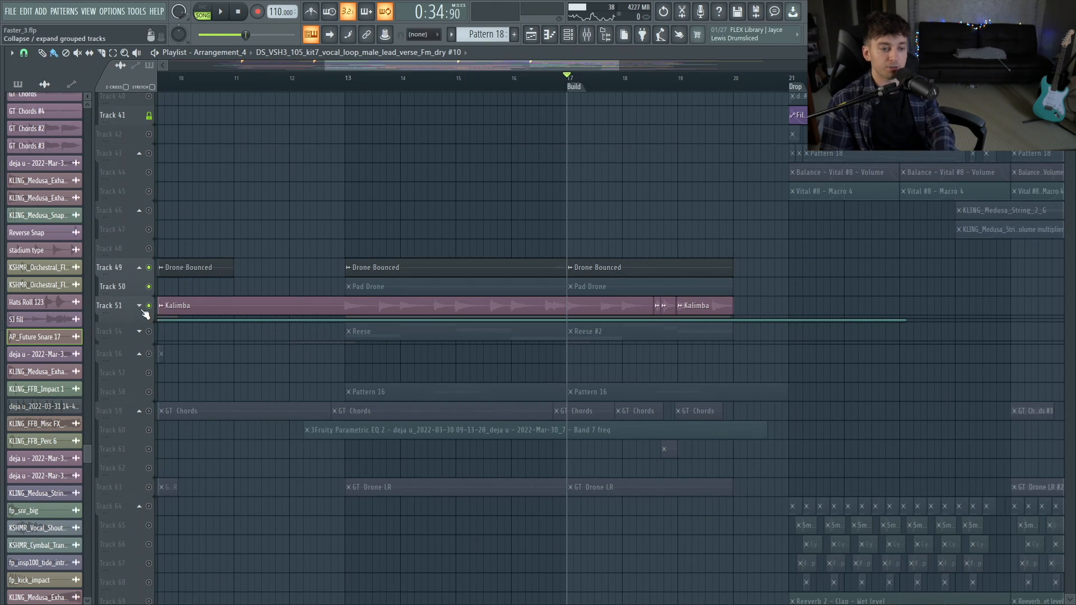
{"action": "left_click", "coordinate": [139, 306]}
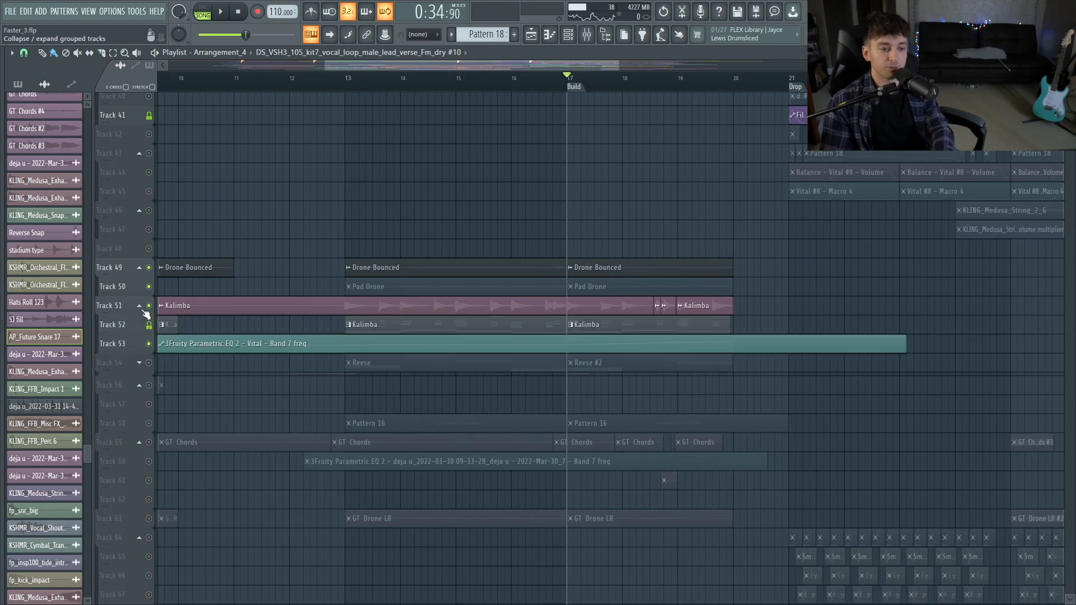
{"action": "left_click", "coordinate": [348, 79]}
{"action": "key", "text": "space"}
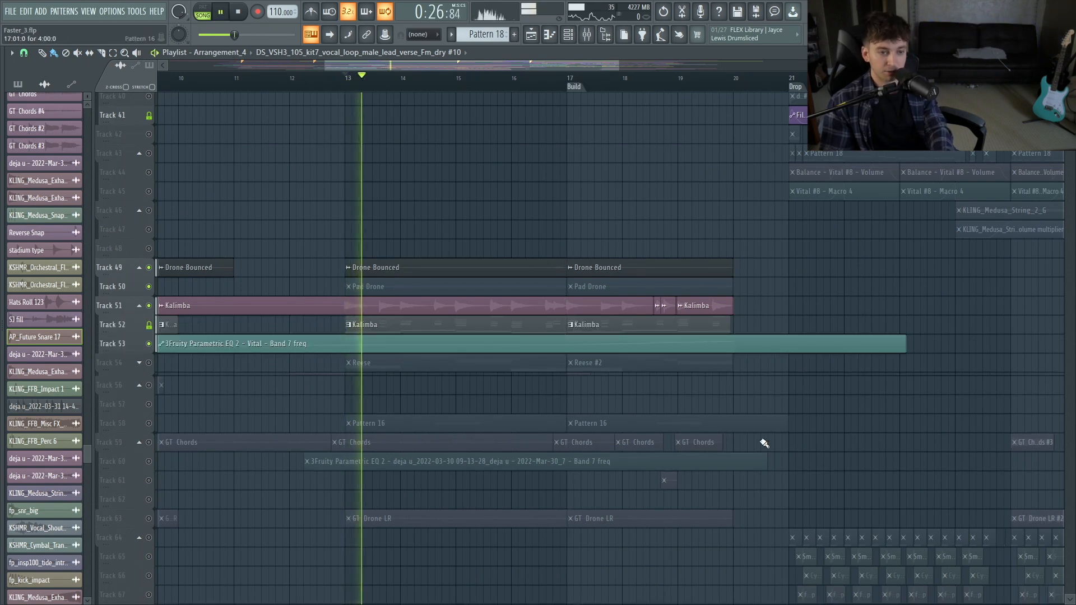
{"action": "right_click", "coordinate": [247, 483], "text": "ctrl"}
{"action": "key", "text": "space"}
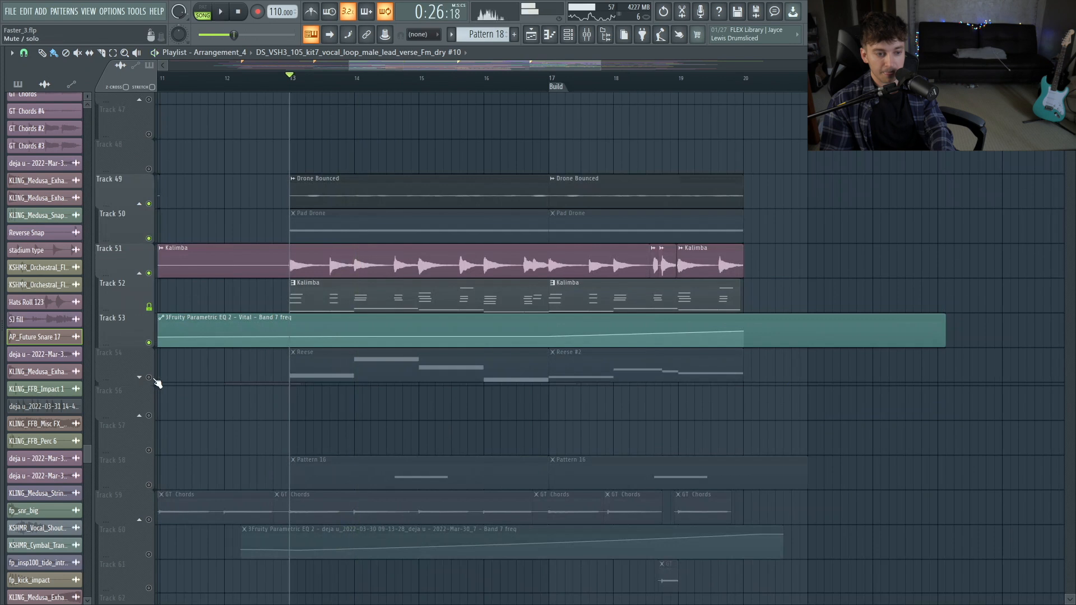
Step: Solo and expand the Track 54 Reese group, mute the Track 52 Kalimba pattern and play the Reese from bar 13
{"action": "right_click", "coordinate": [149, 378]}
{"action": "left_click", "coordinate": [139, 377]}
{"action": "key", "text": "space"}
{"action": "left_click", "coordinate": [568, 35]}
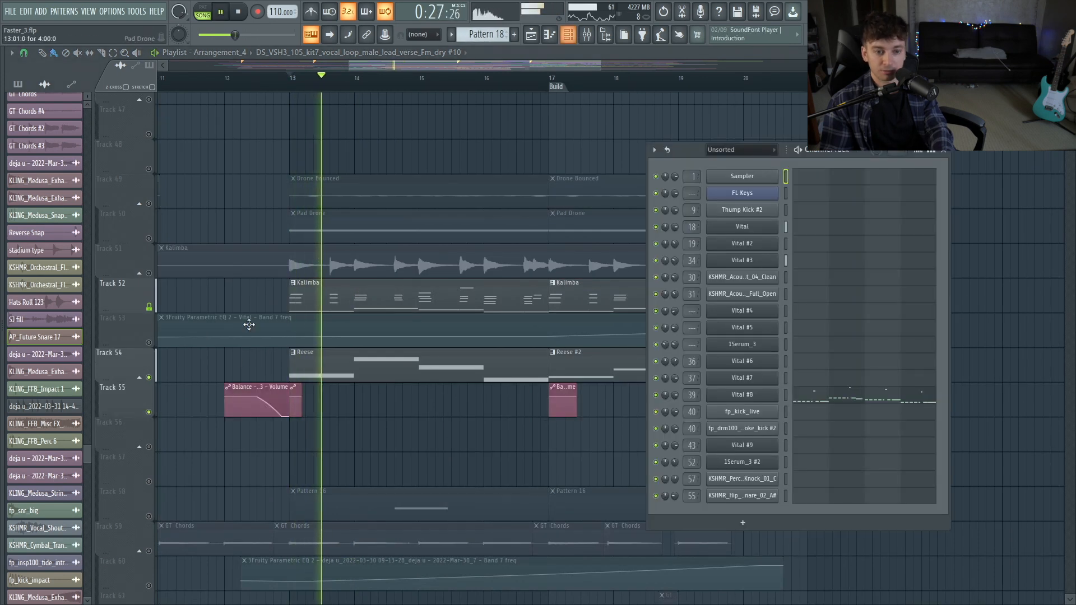
{"action": "left_click", "coordinate": [149, 307]}
{"action": "key", "text": "space"}
{"action": "key", "text": "space"}
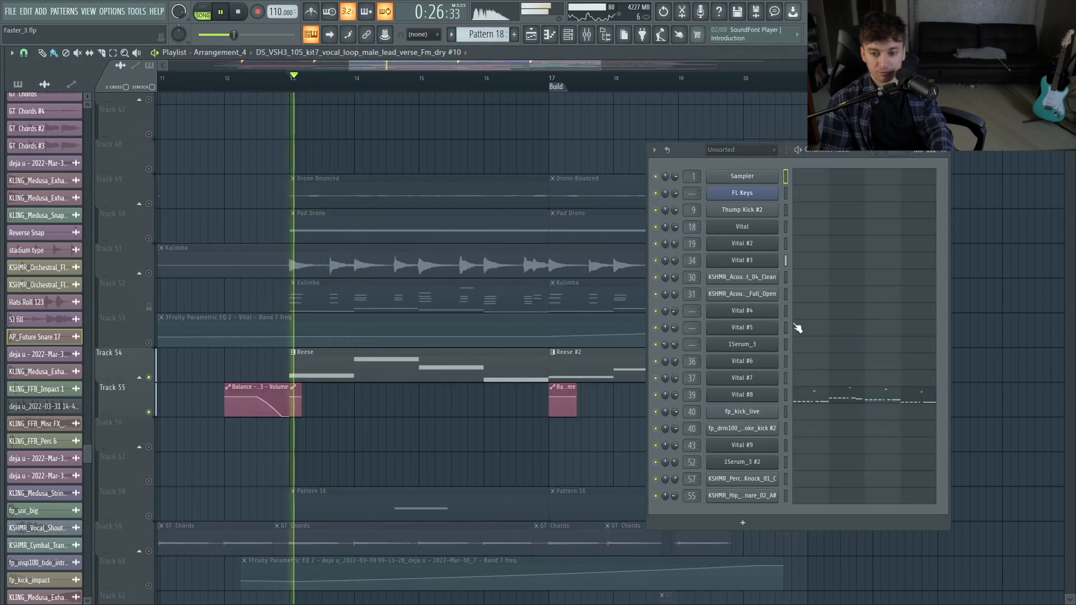
Step: Examine the Vital #3 instrument and its BS Reese Tinted preset while the Reese plays, and close its window
{"action": "left_click", "coordinate": [746, 260]}
{"action": "key", "text": "space"}
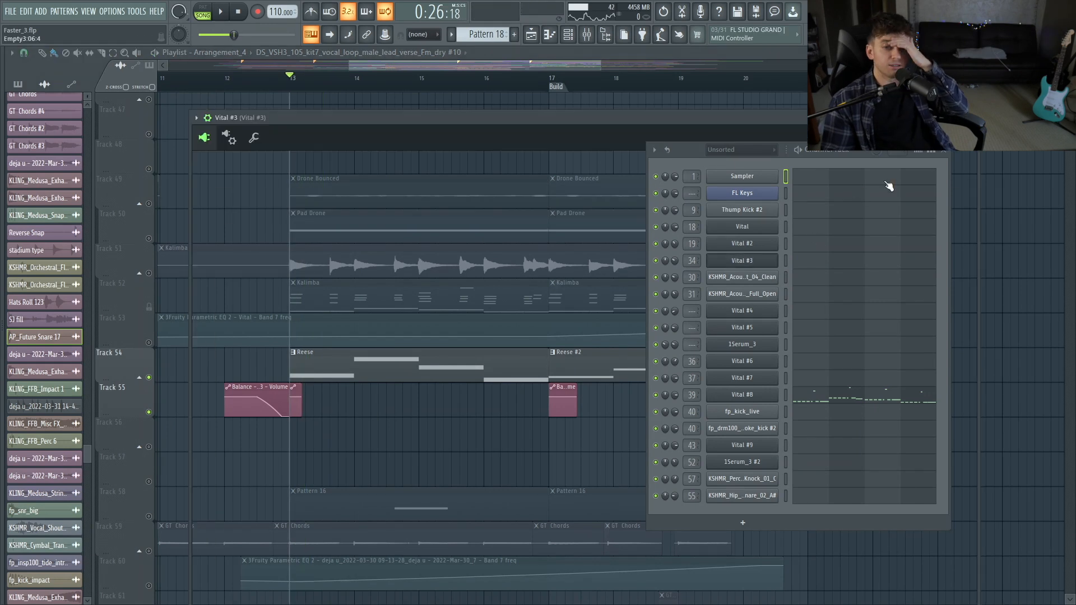
{"action": "left_click", "coordinate": [945, 153]}
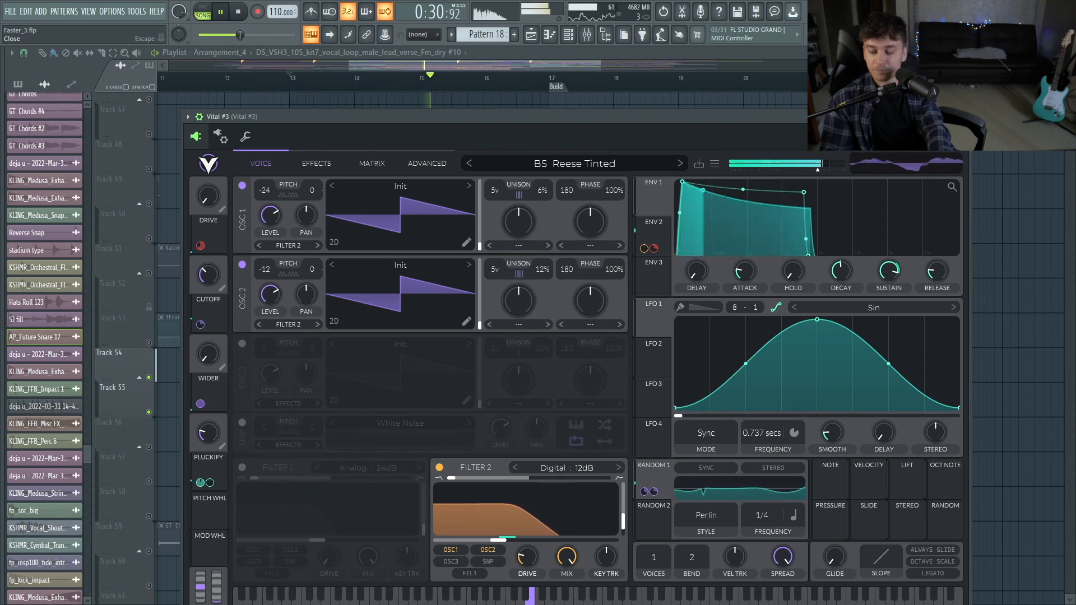
{"action": "left_click", "coordinate": [962, 117]}
Step: Examine the Serum SYNTH Heart preset alongside the soloed Pattern 16, and play the full mix from bar 14
{"action": "left_click", "coordinate": [742, 345]}
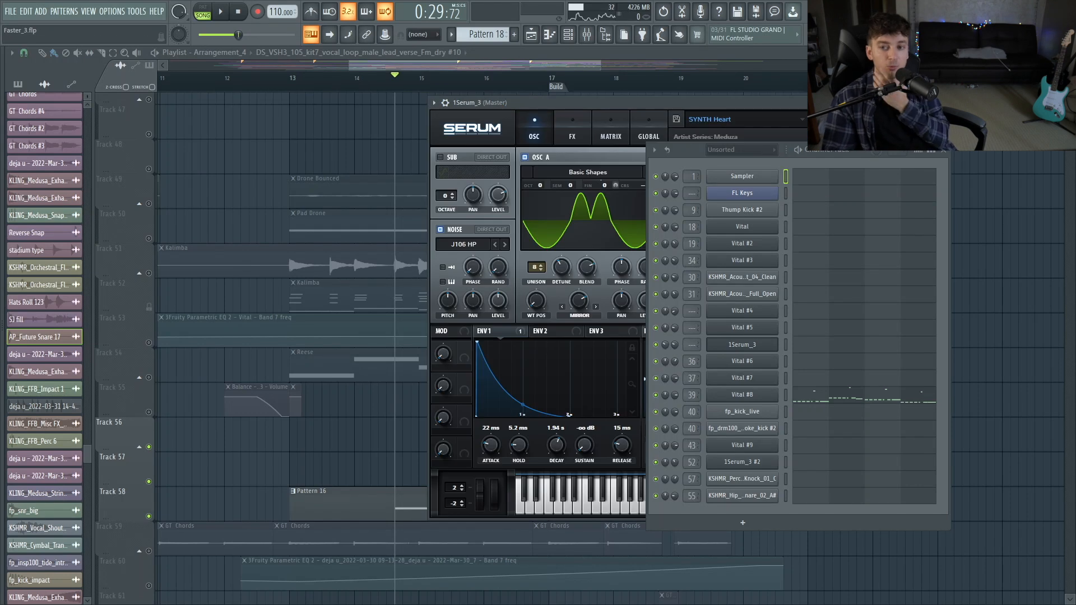
{"action": "left_click", "coordinate": [949, 157]}
{"action": "key", "text": "space"}
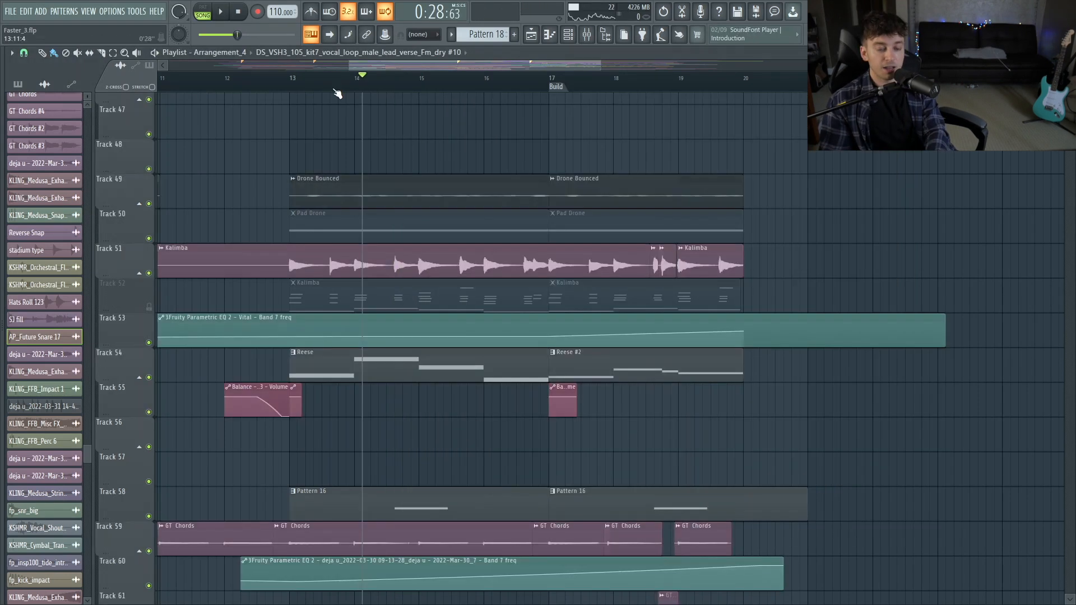
{"action": "left_click", "coordinate": [379, 78]}
{"action": "key", "text": "space"}
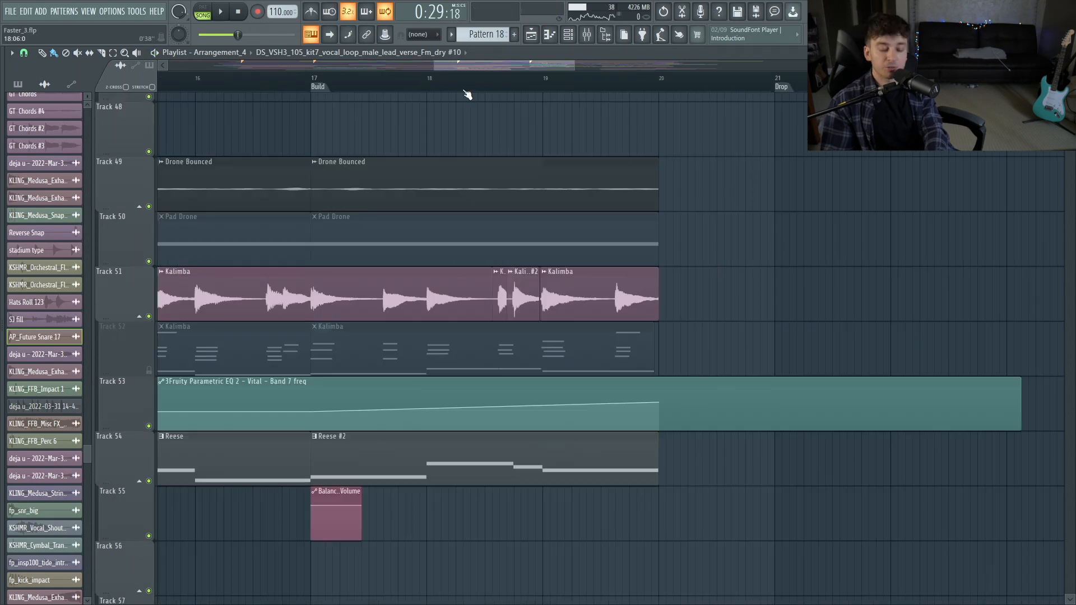
Step: Play and replay the build from around bar 18 to 19, and bring the Track 19 Lead Chop V5 clips into view
{"action": "key", "text": "space"}
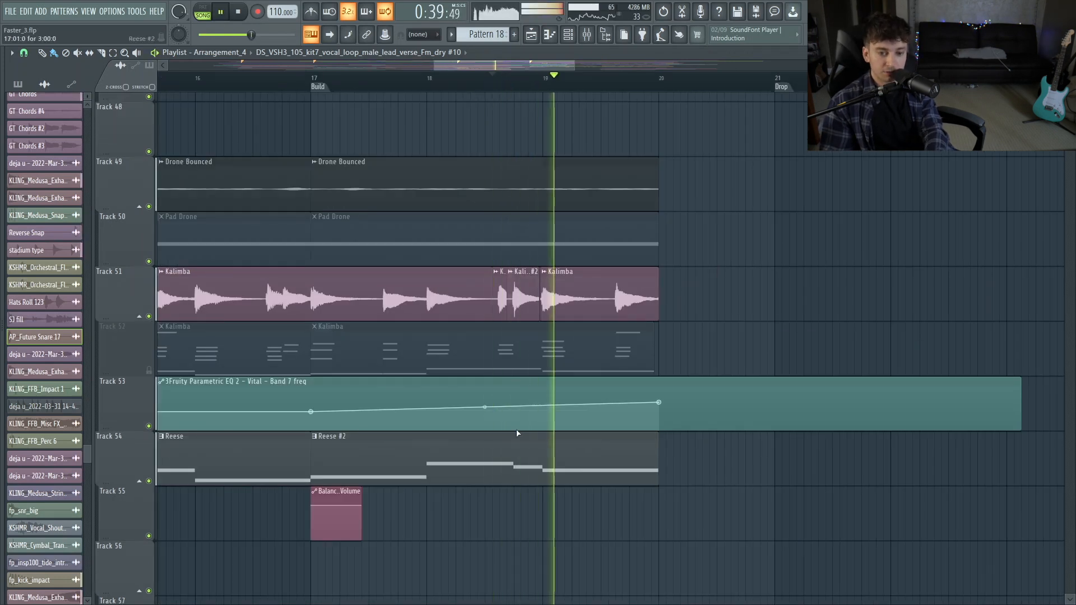
{"action": "key", "text": "space"}
{"action": "key", "text": "space"}
{"action": "scroll", "coordinate": [516, 432], "scroll_direction": "up", "scroll_amount": 10}
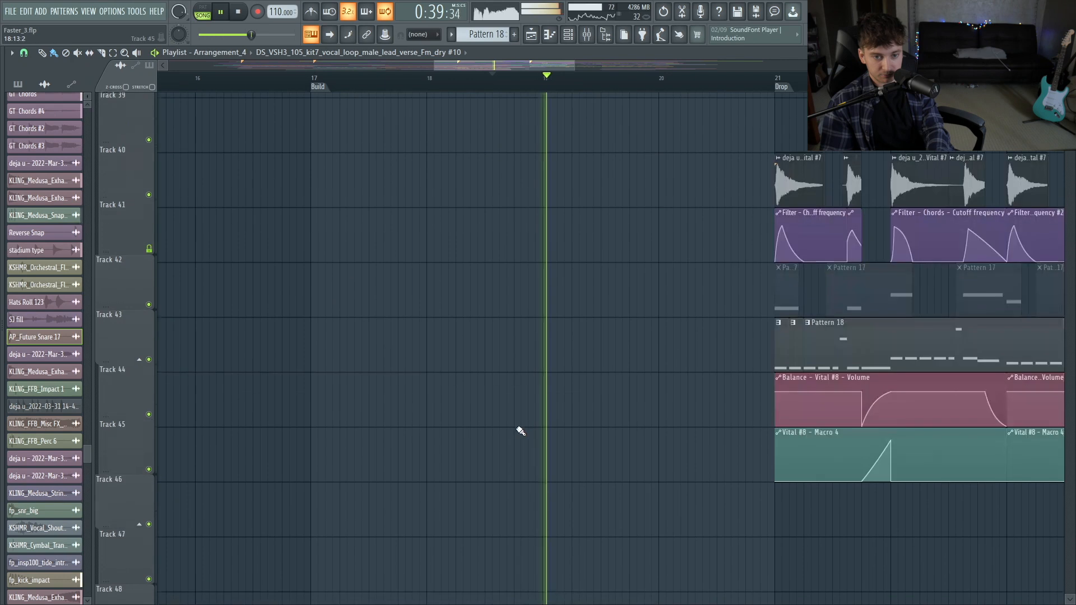
{"action": "key", "text": "space"}
{"action": "scroll", "coordinate": [517, 432], "scroll_direction": "up", "scroll_amount": 8}
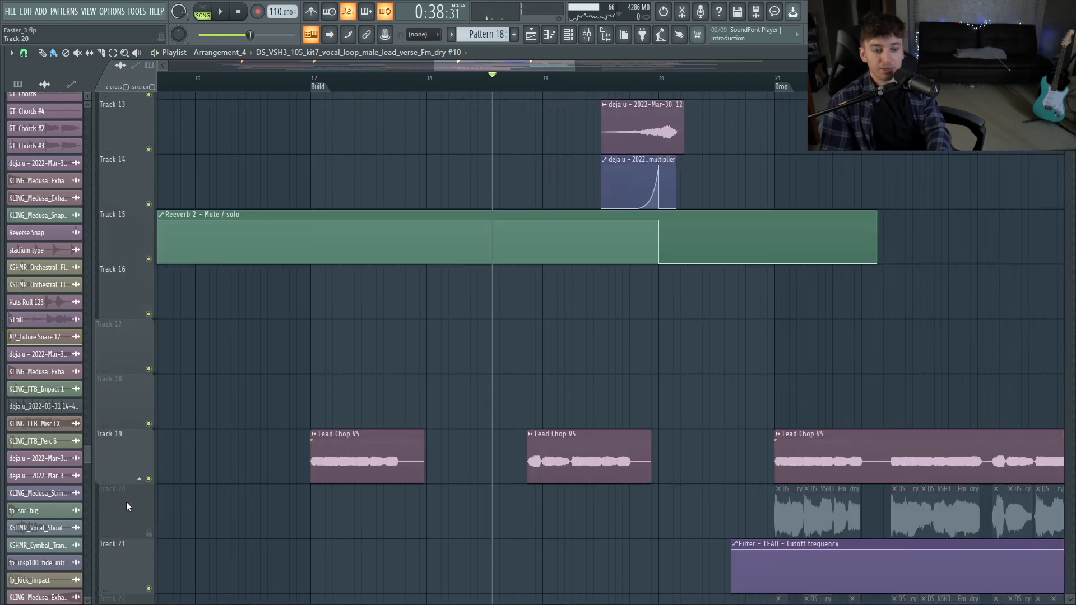
Step: Isolate the Track 19 Lead Chop V5 clips, find them in the arrangement, and play the build
{"action": "left_click", "coordinate": [149, 480], "text": "ctrl"}
{"action": "right_click", "coordinate": [417, 381], "text": "ctrl"}
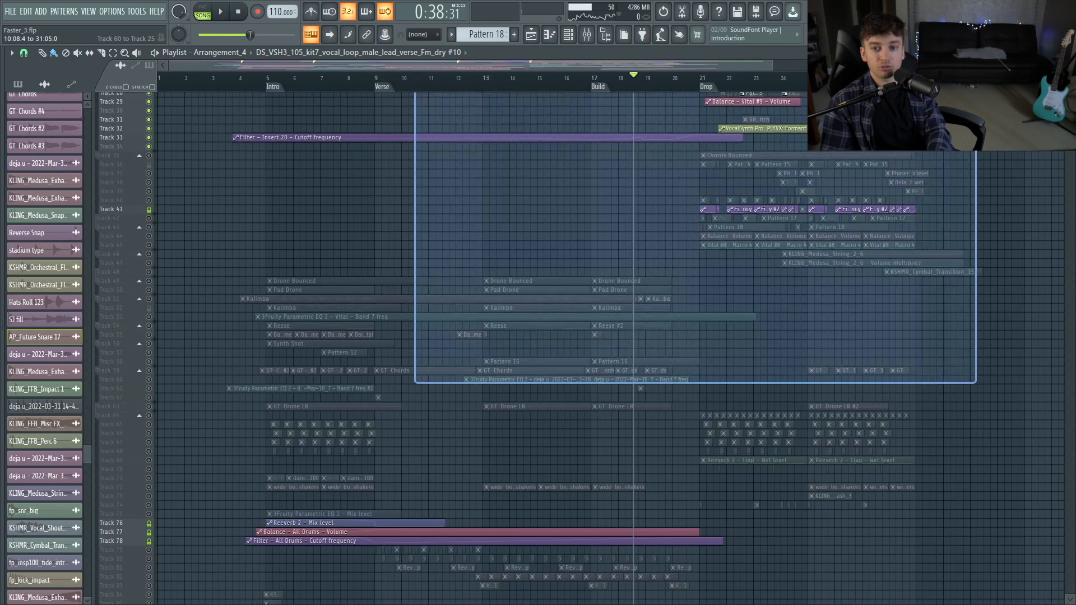
{"action": "right_click", "coordinate": [288, 376], "text": "ctrl"}
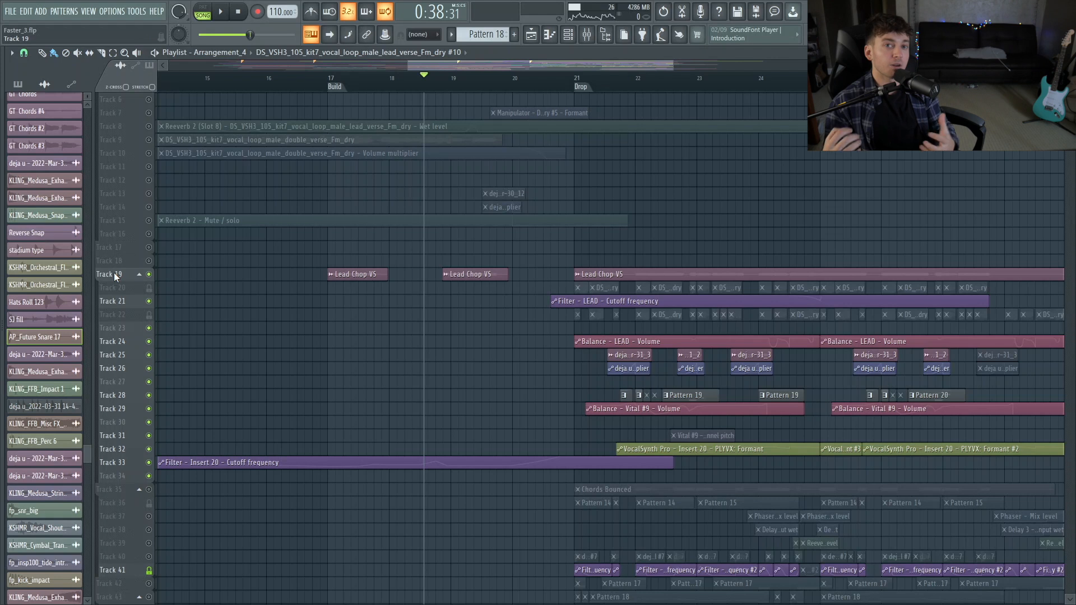
{"action": "right_click", "coordinate": [149, 275]}
{"action": "key", "text": "space"}
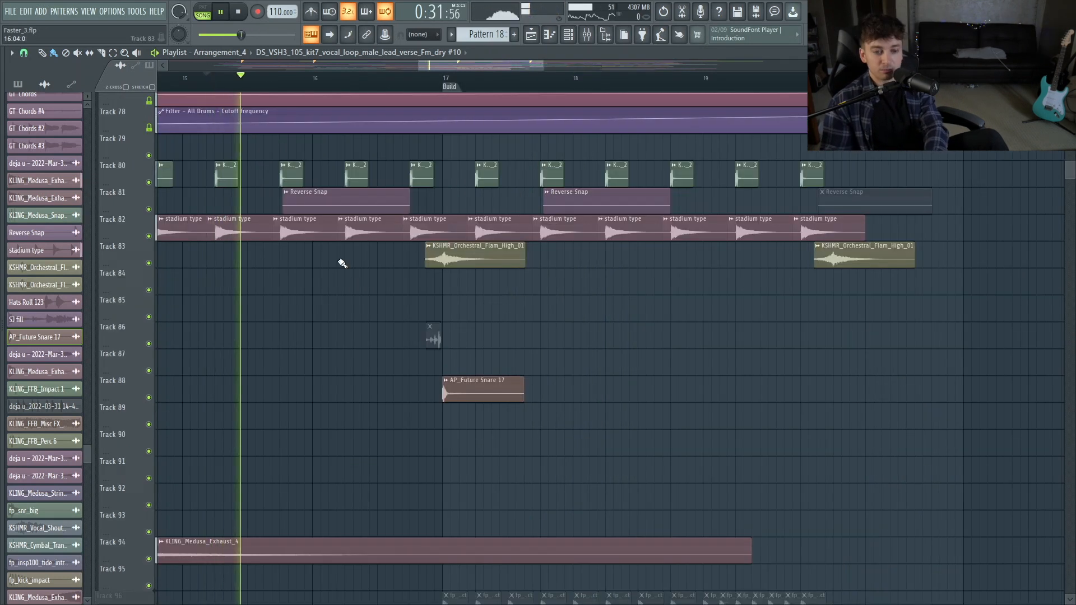
Step: Play from just before the bar 17 Build marker while bringing in Tracks 96, 104 and 105
{"action": "scroll", "coordinate": [341, 262], "scroll_direction": "down", "scroll_amount": 6}
{"action": "left_click", "coordinate": [395, 80]}
{"action": "scroll", "coordinate": [483, 347], "scroll_direction": "down", "scroll_amount": 4}
{"action": "left_click", "coordinate": [148, 344]}
{"action": "scroll", "coordinate": [149, 347], "scroll_direction": "down", "scroll_amount": 5}
{"action": "left_click", "coordinate": [148, 424]}
{"action": "left_click", "coordinate": [149, 451]}
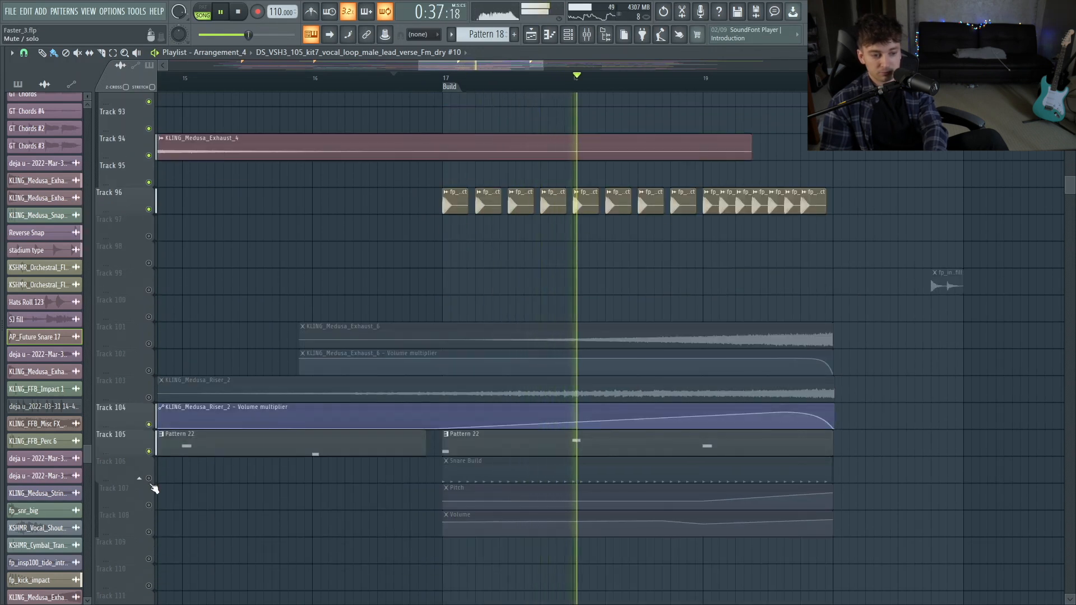
Step: Unmute the Snare Build with its Pitch and Volume automation on Tracks 106–108, plus the exhaust and riser on Tracks 101–103
{"action": "left_click_drag", "start_coordinate": [148, 478], "coordinate": [149, 532]}
{"action": "left_click", "coordinate": [148, 344]}
{"action": "left_click", "coordinate": [148, 370]}
{"action": "left_click", "coordinate": [148, 397]}
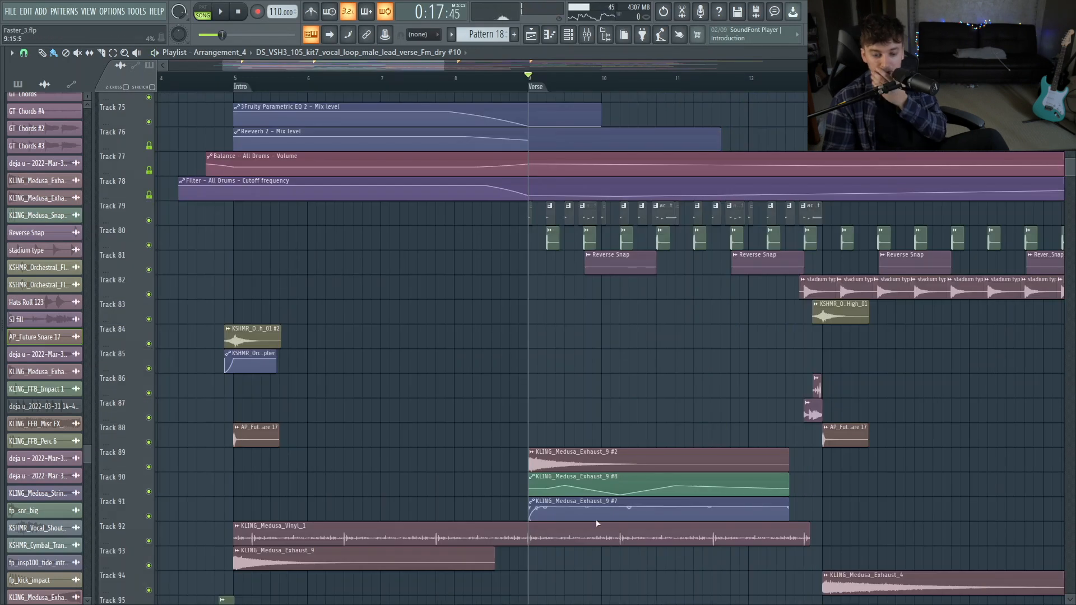
Step: Play the verse percussion from bar 9, and replay that section while viewing the Track 59 GT Chords layer
{"action": "scroll", "coordinate": [566, 526], "scroll_direction": "up", "scroll_amount": 6}
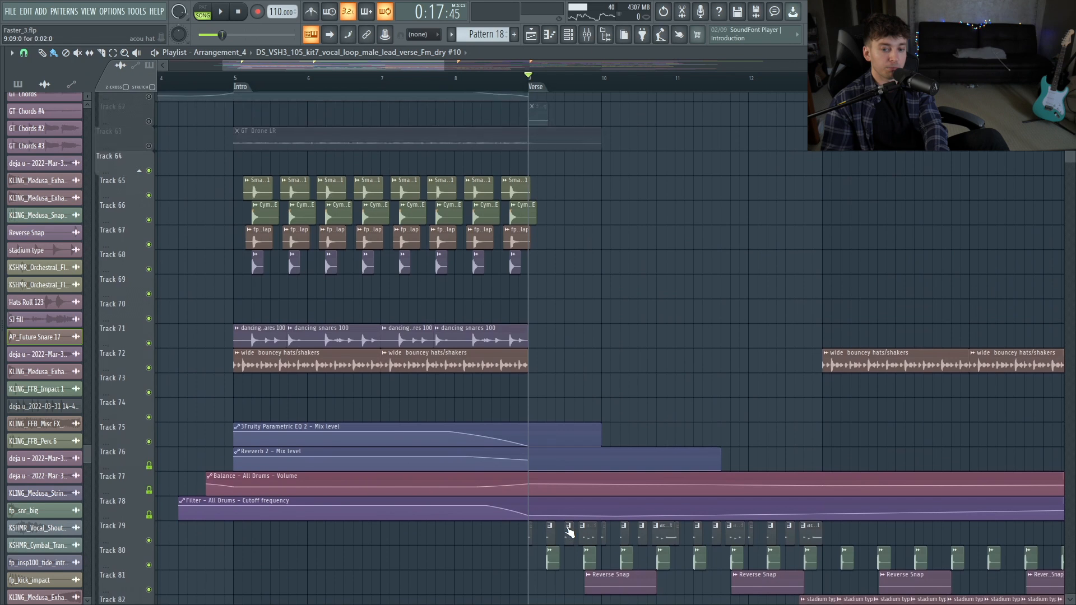
{"action": "key", "text": "space"}
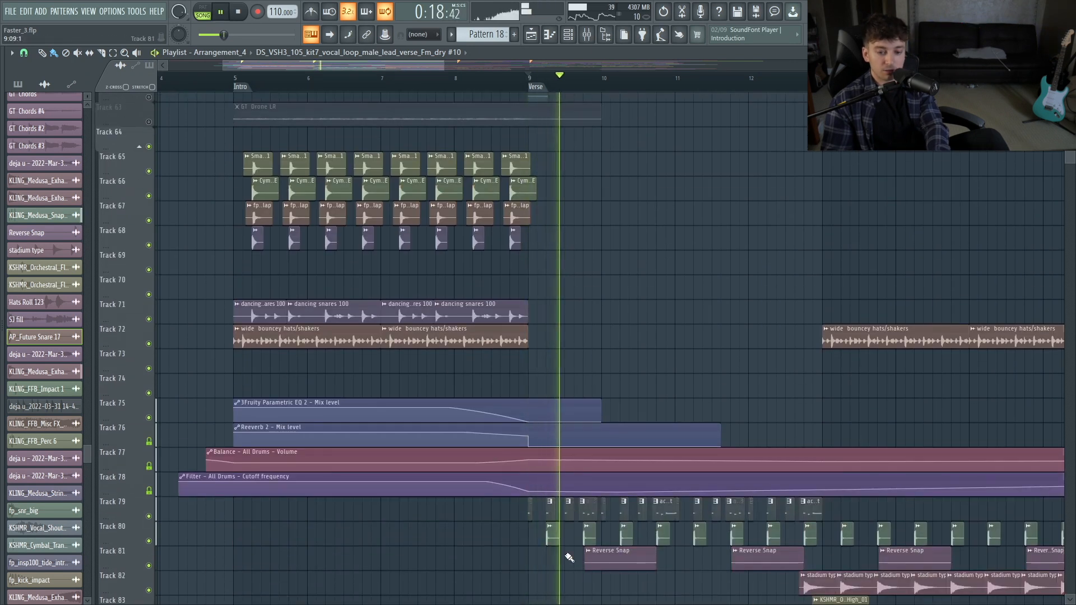
{"action": "scroll", "coordinate": [622, 521], "scroll_direction": "down", "scroll_amount": 2}
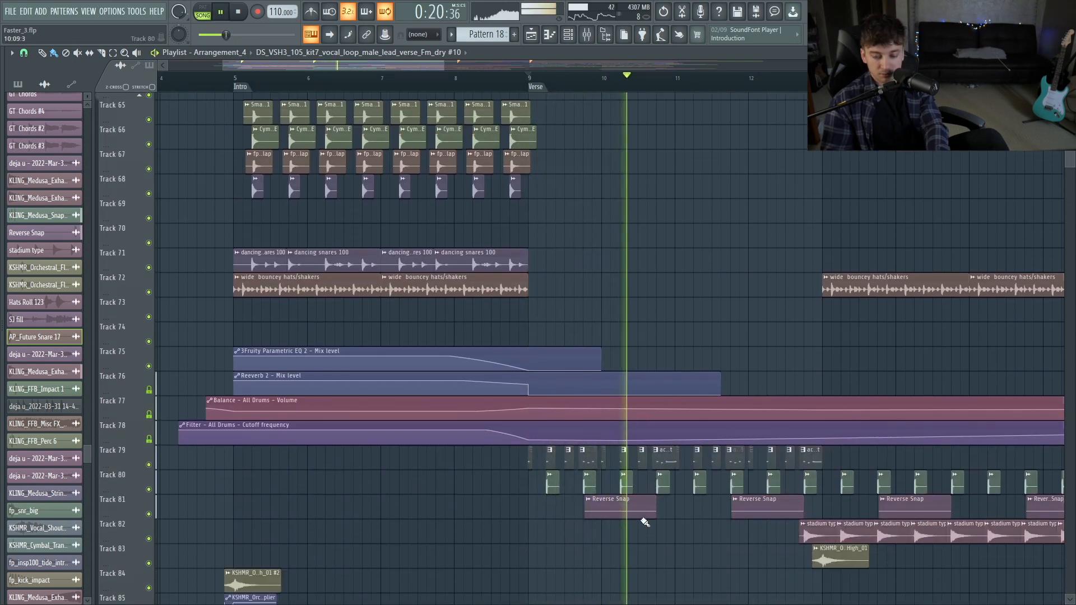
{"action": "key", "text": "space"}
{"action": "scroll", "coordinate": [142, 369], "scroll_direction": "up", "scroll_amount": 8}
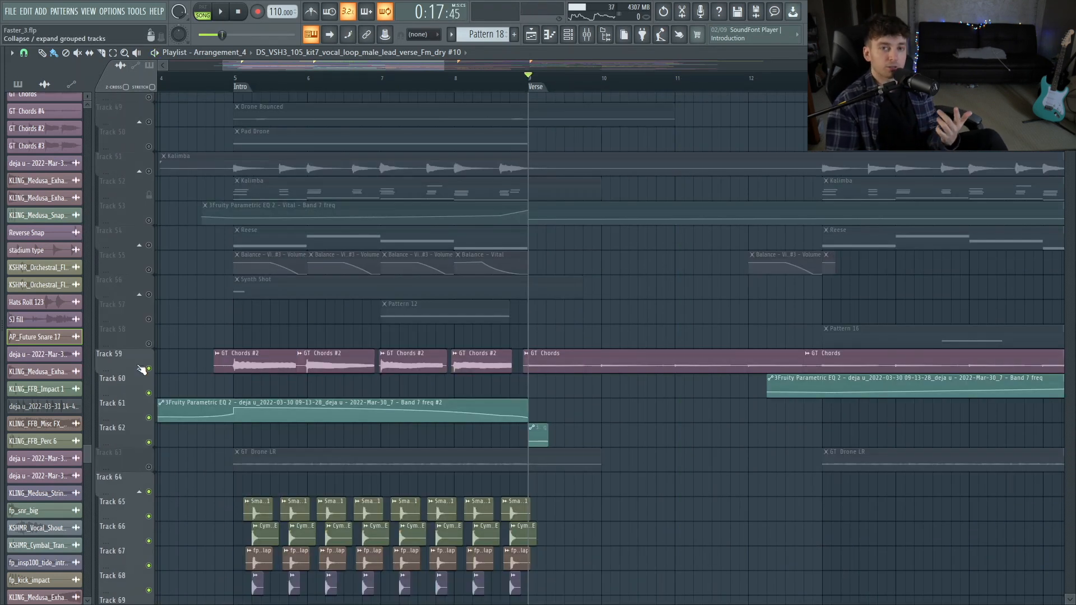
{"action": "key", "text": "space"}
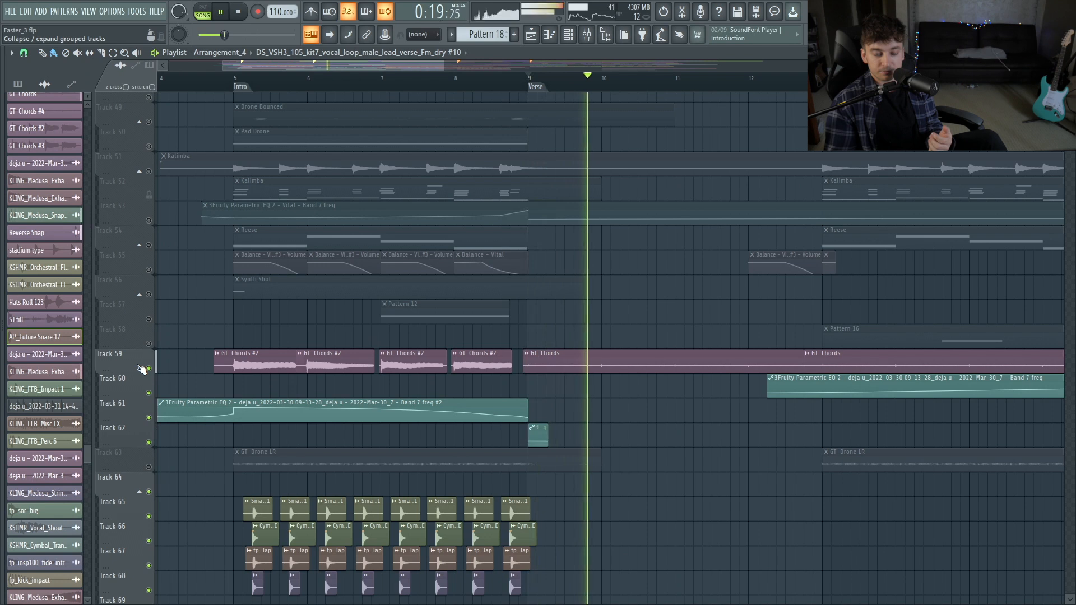
{"action": "key", "text": "space"}
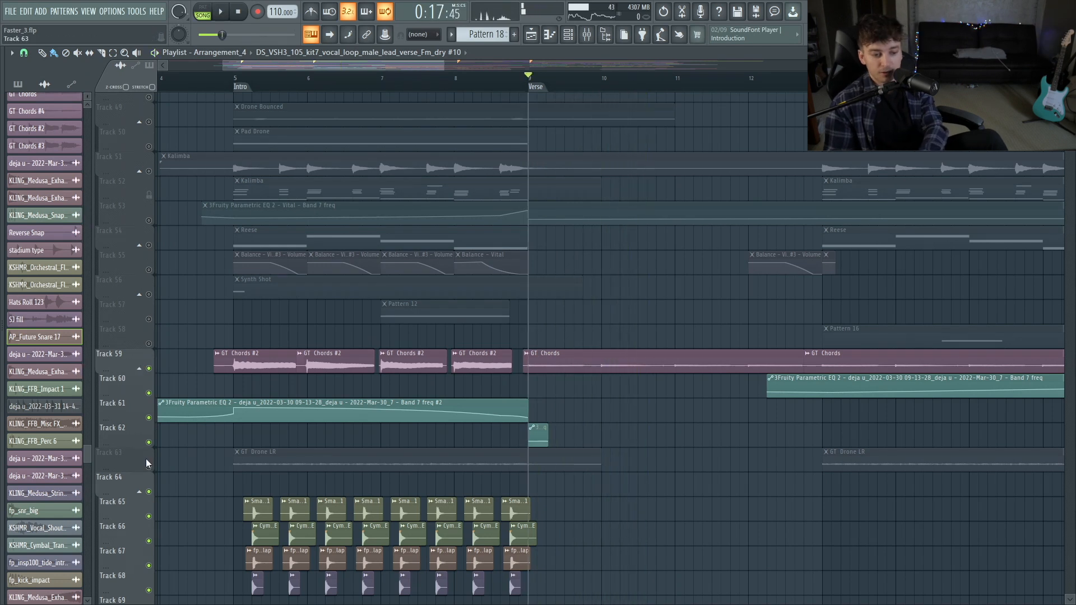
Step: Play the soloed Track 63 GT Drone LR in the intro, and its GT Drone LR #2 clip from just before bar 25
{"action": "key", "text": "space"}
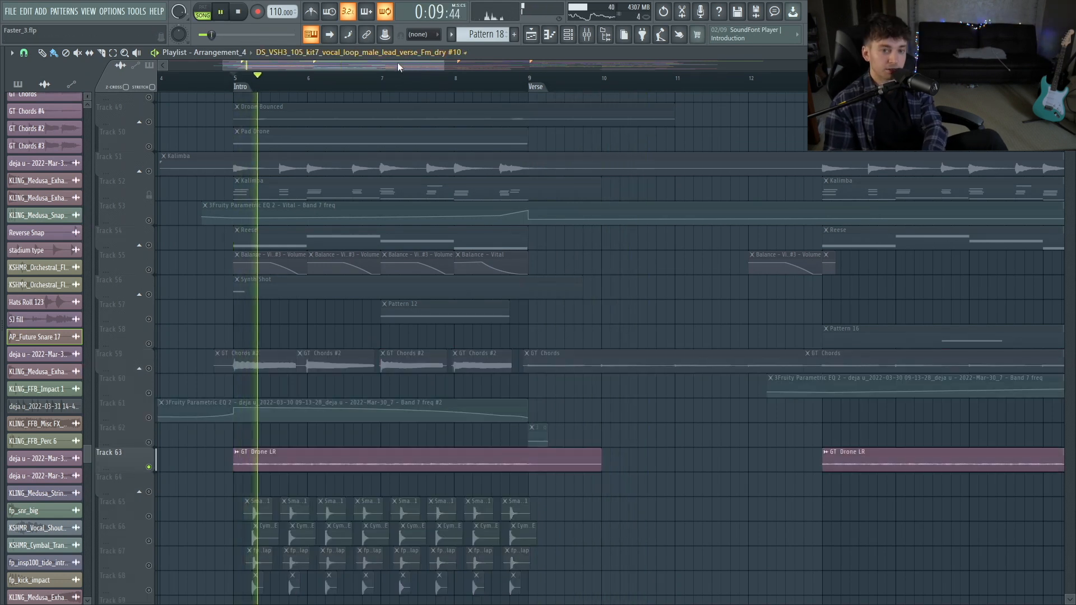
{"action": "left_click_drag", "start_coordinate": [405, 64], "coordinate": [658, 90]}
{"action": "key", "text": "space"}
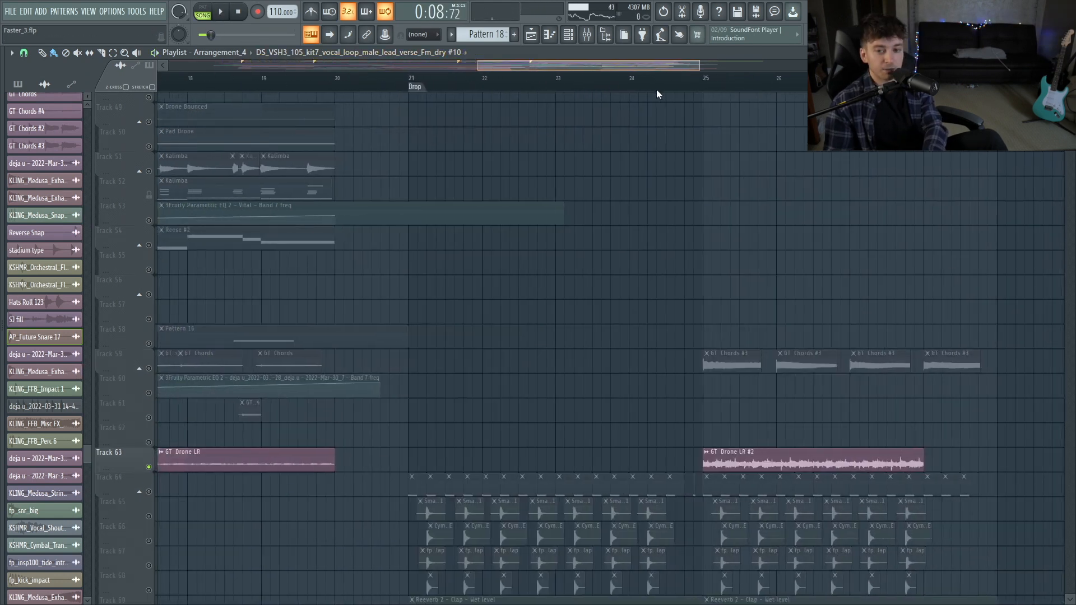
{"action": "left_click", "coordinate": [654, 79]}
{"action": "key", "text": "space"}
{"action": "left_click_drag", "start_coordinate": [510, 64], "coordinate": [388, 90]}
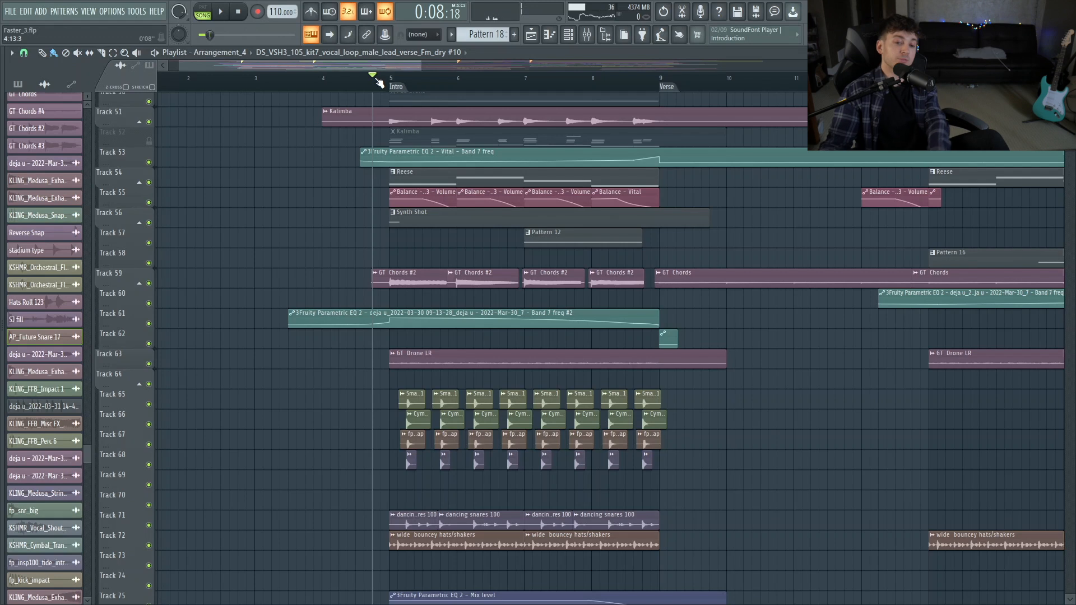
Step: Play the start of the intro in the full mix, and the soloed Track 56 Synth Shot from bar 5
{"action": "key", "text": "space"}
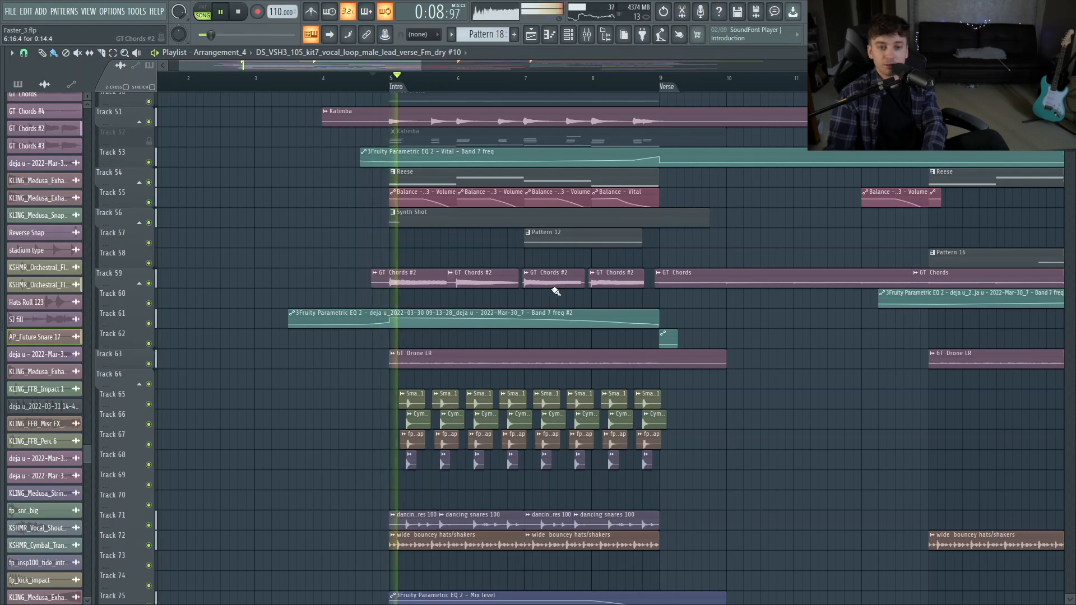
{"action": "key", "text": "space"}
{"action": "scroll", "coordinate": [470, 290], "scroll_direction": "up", "scroll_amount": 3}
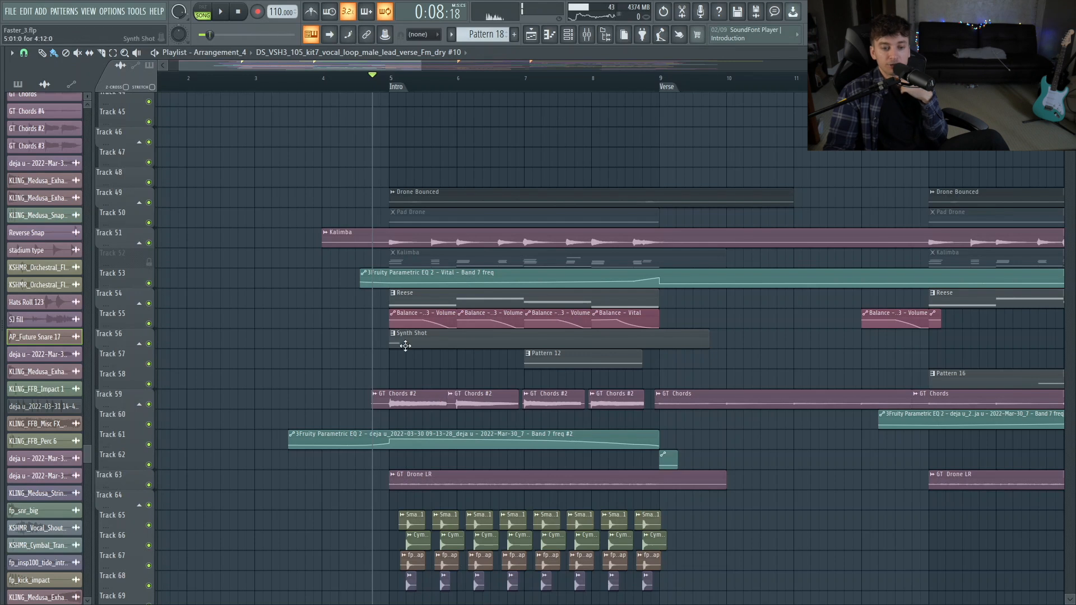
{"action": "right_click", "coordinate": [149, 344]}
{"action": "left_click", "coordinate": [390, 77]}
{"action": "key", "text": "space"}
{"action": "key", "text": "space"}
Step: Solo the Track 57 Pattern 12 part and play it from bar 7
{"action": "right_click", "coordinate": [148, 361]}
{"action": "key", "text": "Escape"}
{"action": "right_click", "coordinate": [148, 363]}
{"action": "left_click", "coordinate": [524, 78]}
{"action": "key", "text": "space"}
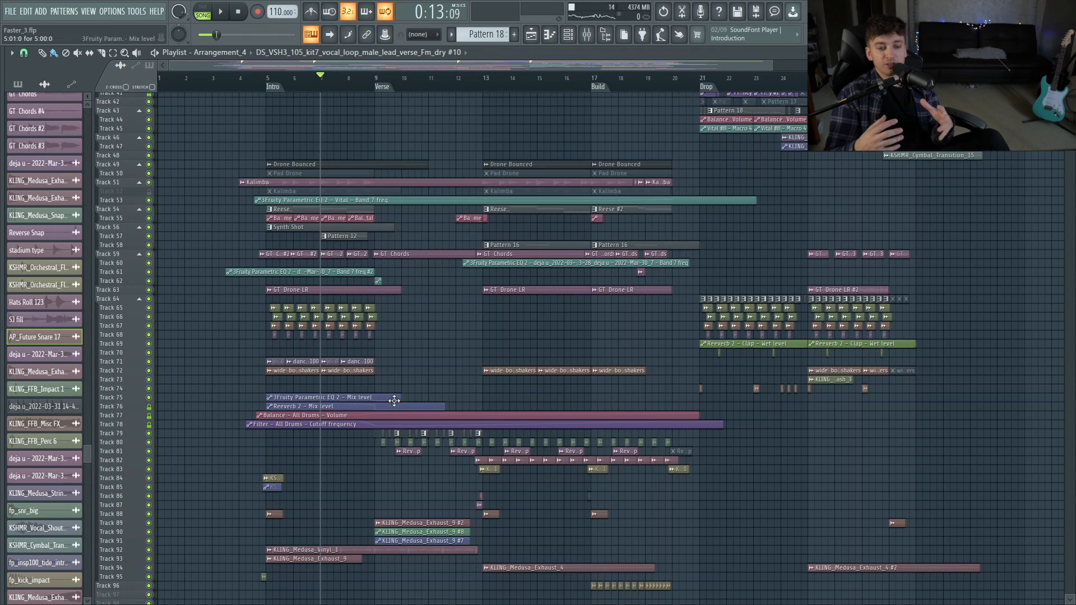
Step: Look over the whole arrangement from the intro to the drop, and bring the vocal and lead tracks into view
{"action": "left_click_drag", "start_coordinate": [956, 492], "coordinate": [128, 8]}
{"action": "left_click_drag", "start_coordinate": [196, 396], "coordinate": [1045, 22]}
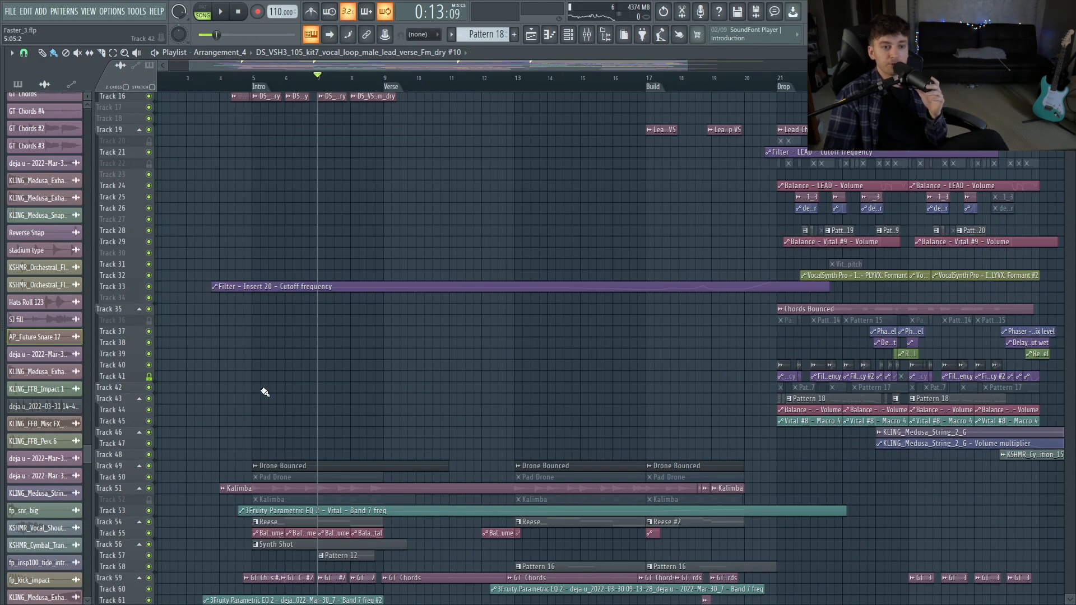